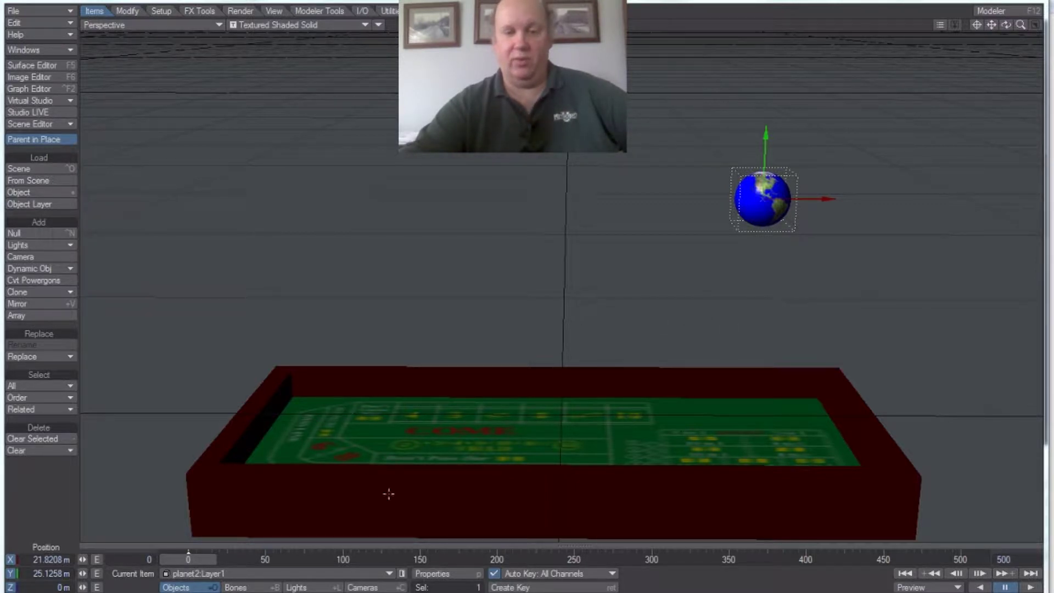
Step: Make the planet2 globe above the table a Bullet rigid body
left_click(417, 490)
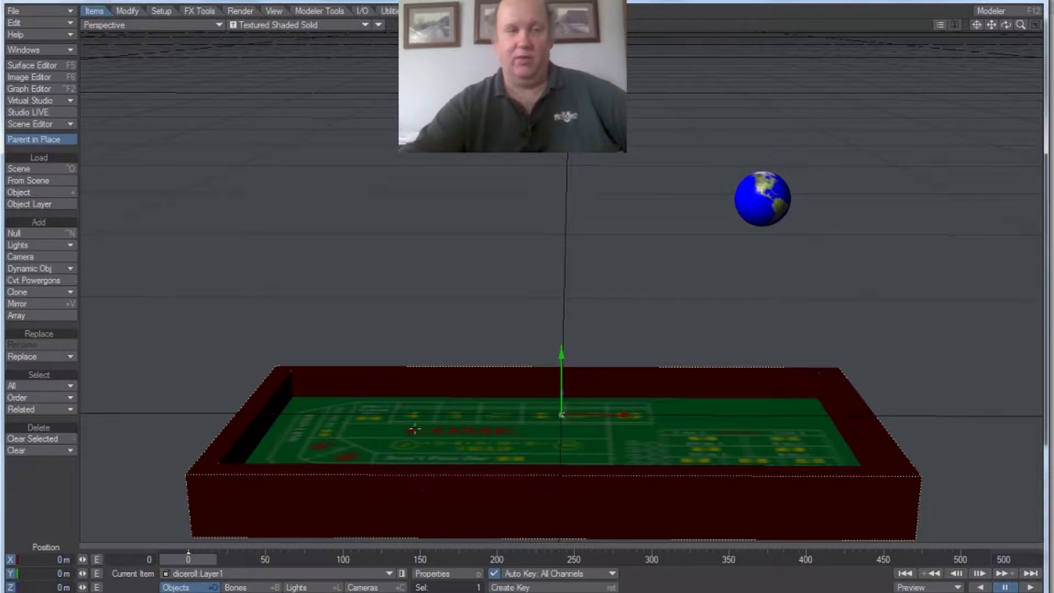
left_click(199, 11)
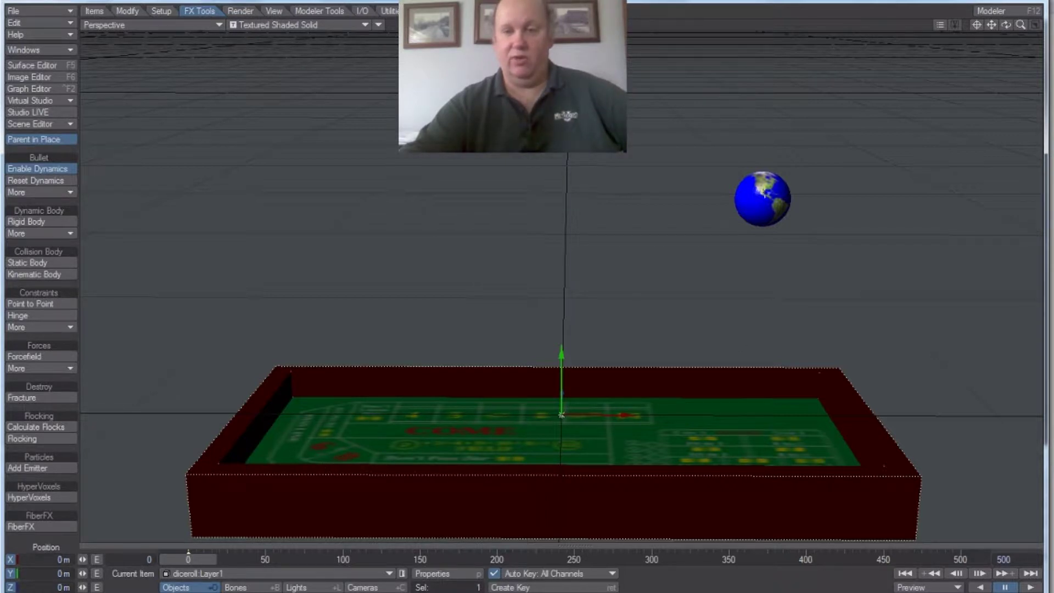
left_click(766, 196)
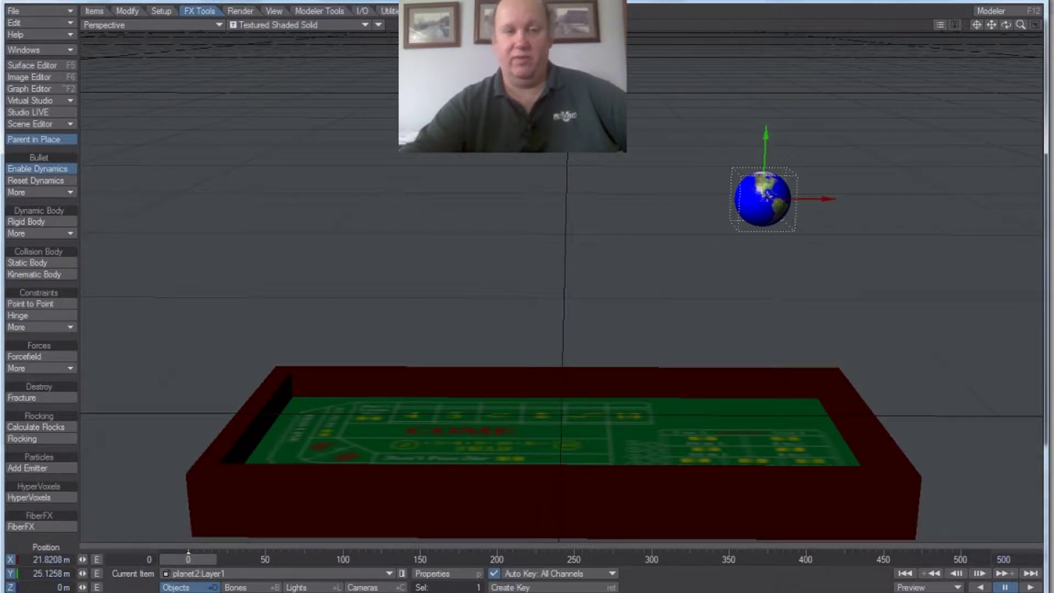
left_click(69, 221)
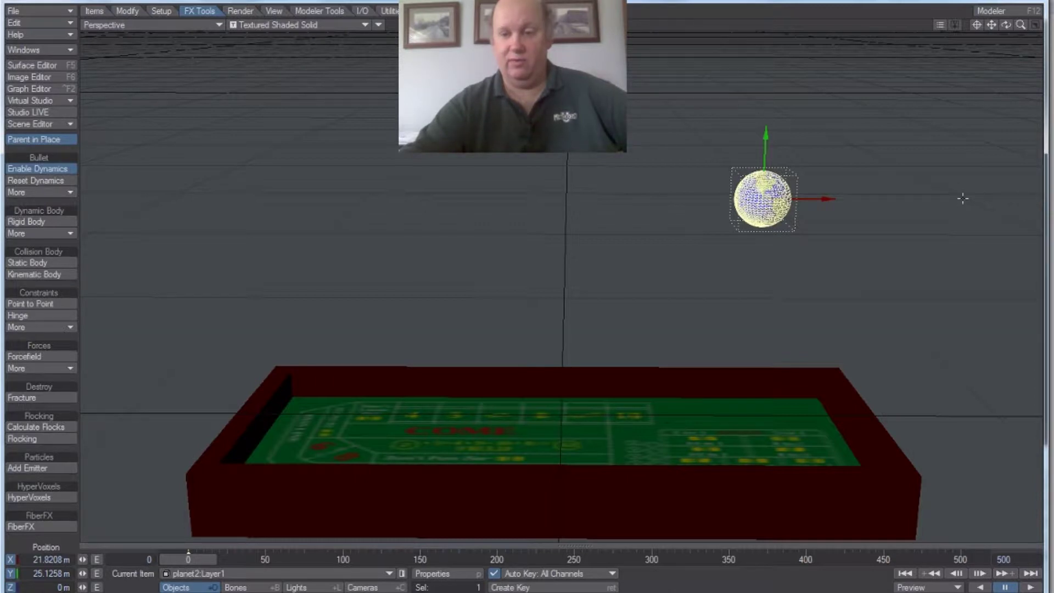
Step: Make the craps table a static collision body and preview the globe's drop, returning to frame 0
left_click(856, 417)
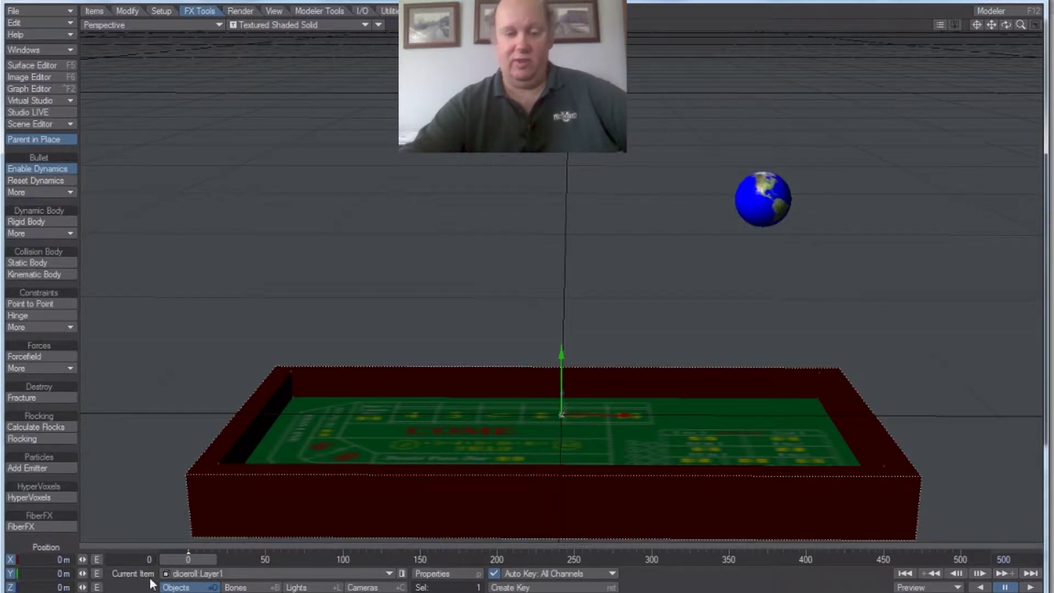
left_click_drag(180, 559, 300, 560)
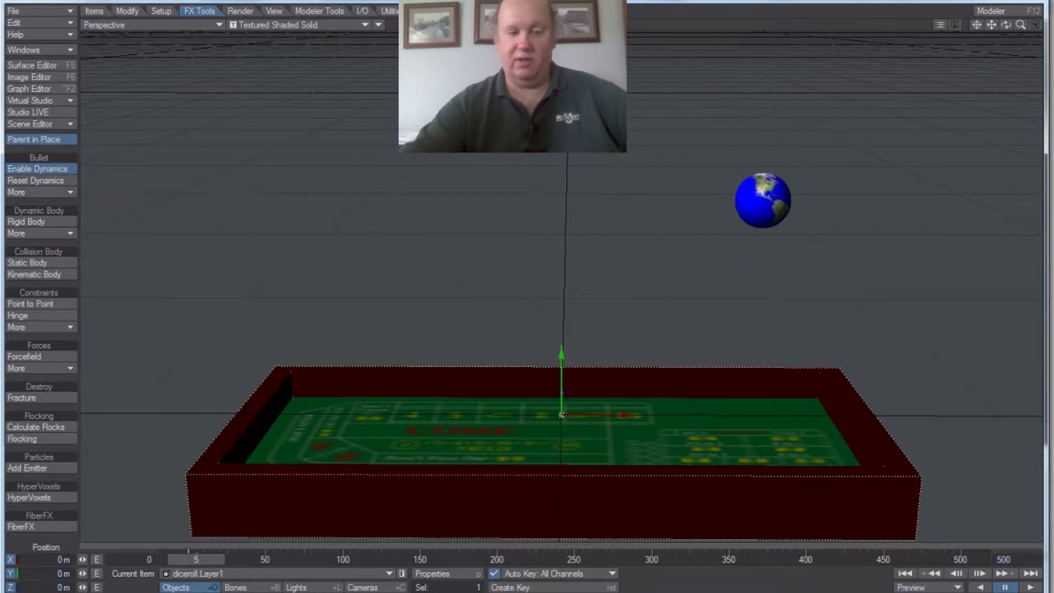
left_click_drag(196, 564, 188, 564)
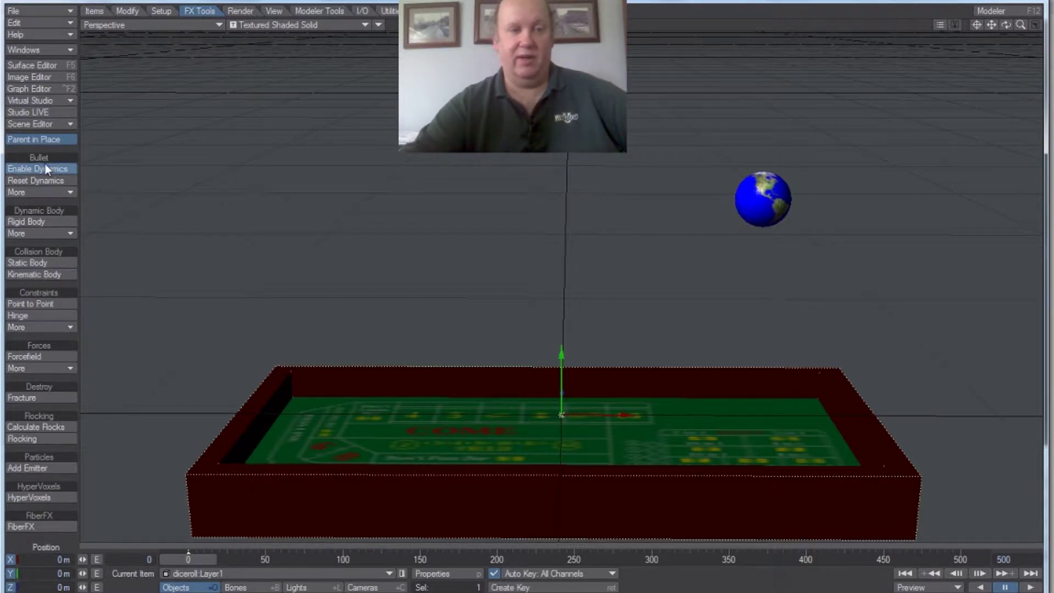
Step: Set the Bullet world gravity Y to 9.8 m and preview the simulation around frame 90
left_click(58, 193)
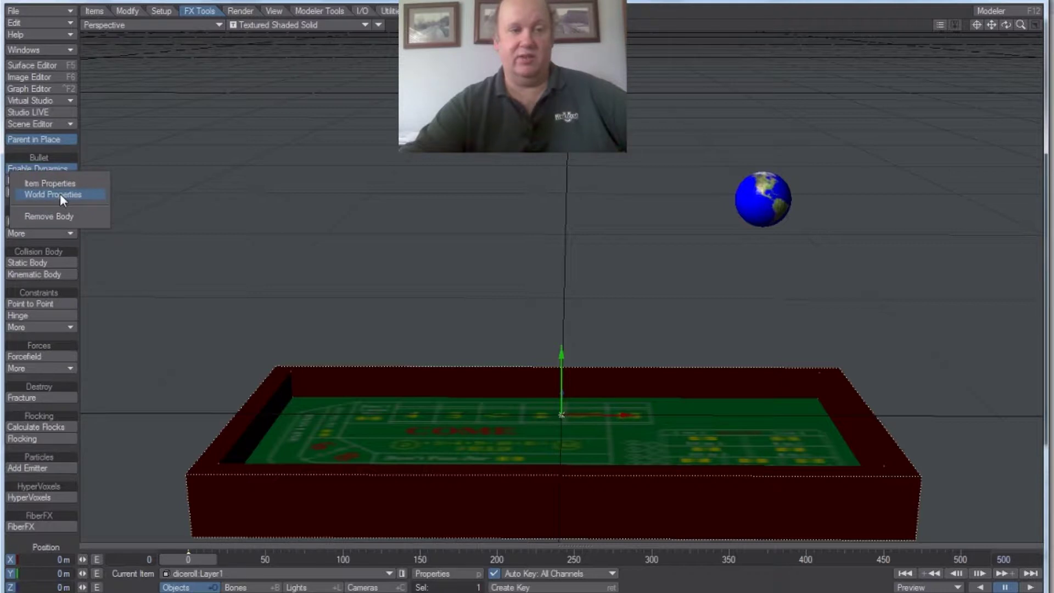
left_click(61, 193)
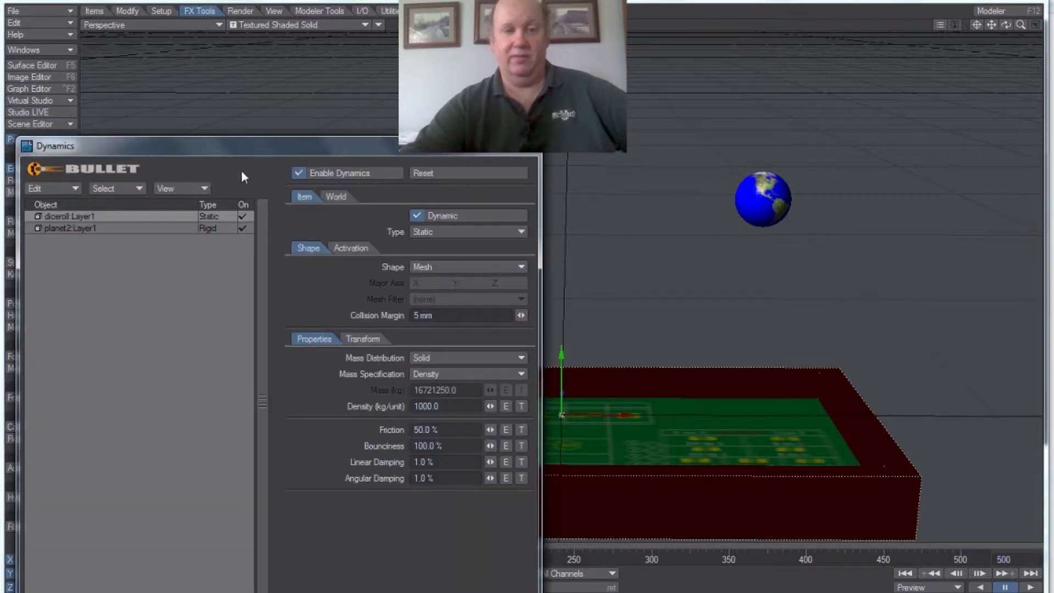
left_click_drag(278, 146, 271, 218)
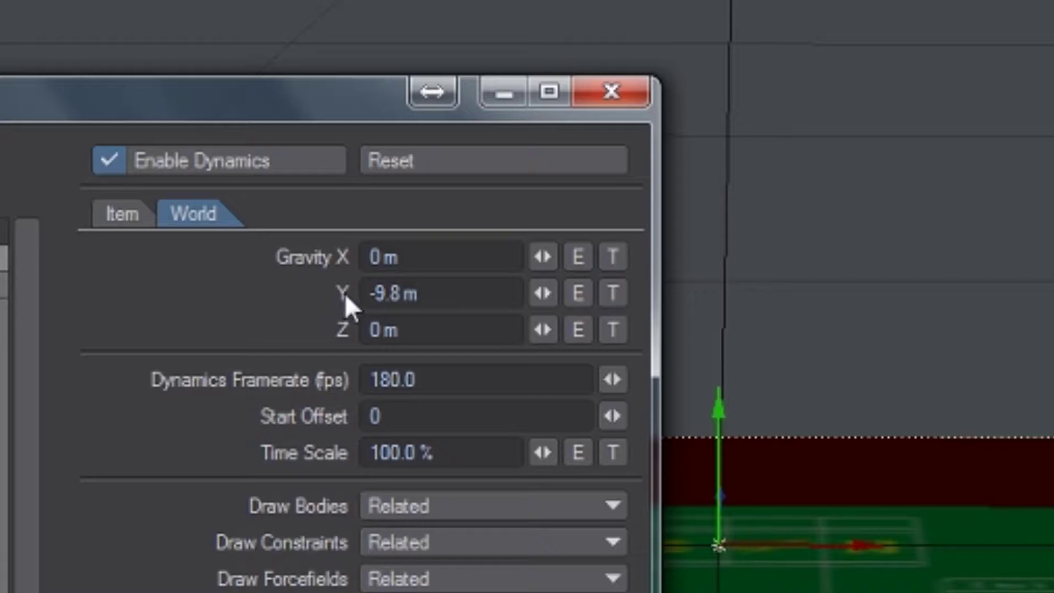
left_click(377, 293)
key("BackSpace")
left_click(482, 332)
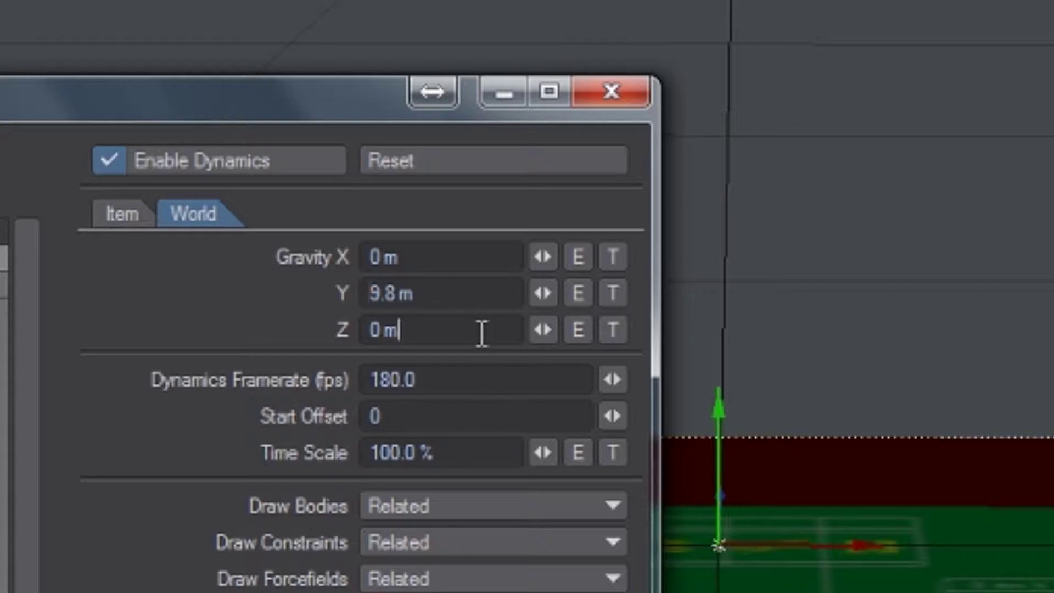
left_click_drag(362, 226, 400, 589)
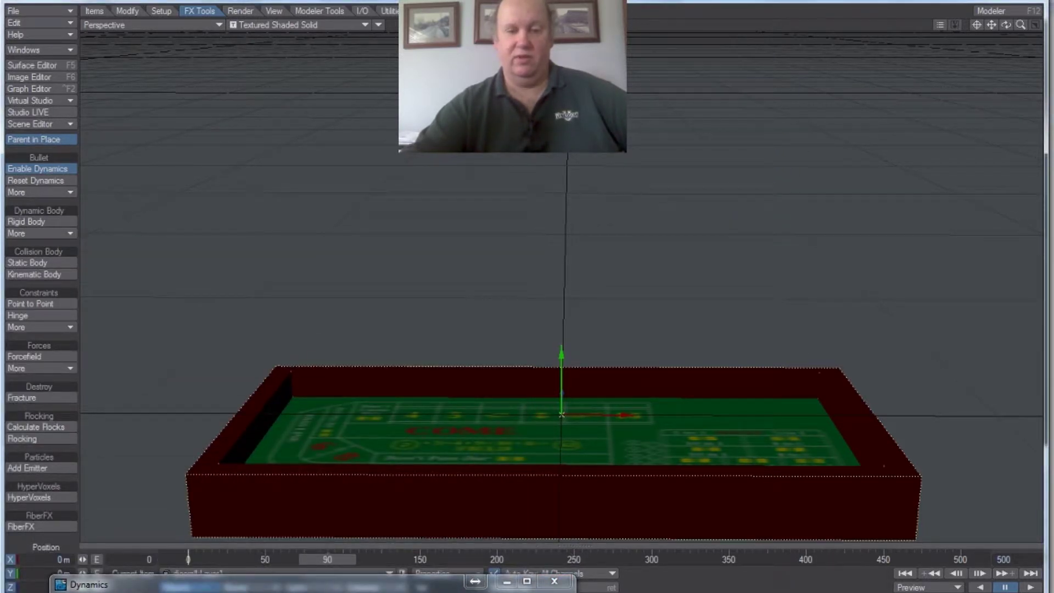
Step: Set the world gravity Y to -2 m and preview the globe's fall up to about frame 260, returning to frame 0
left_click_drag(243, 588, 239, 250)
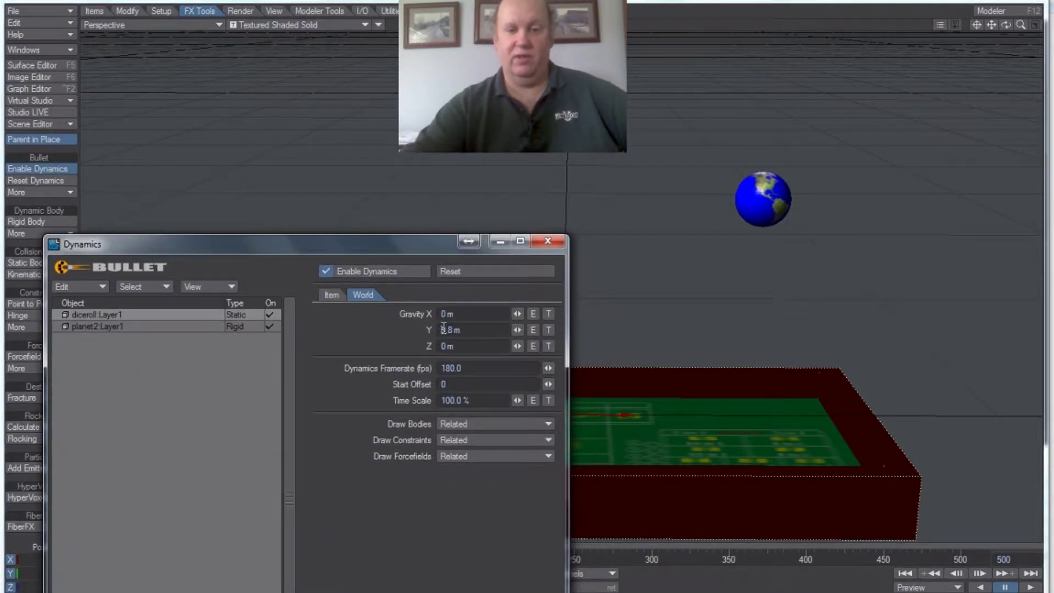
type("-")
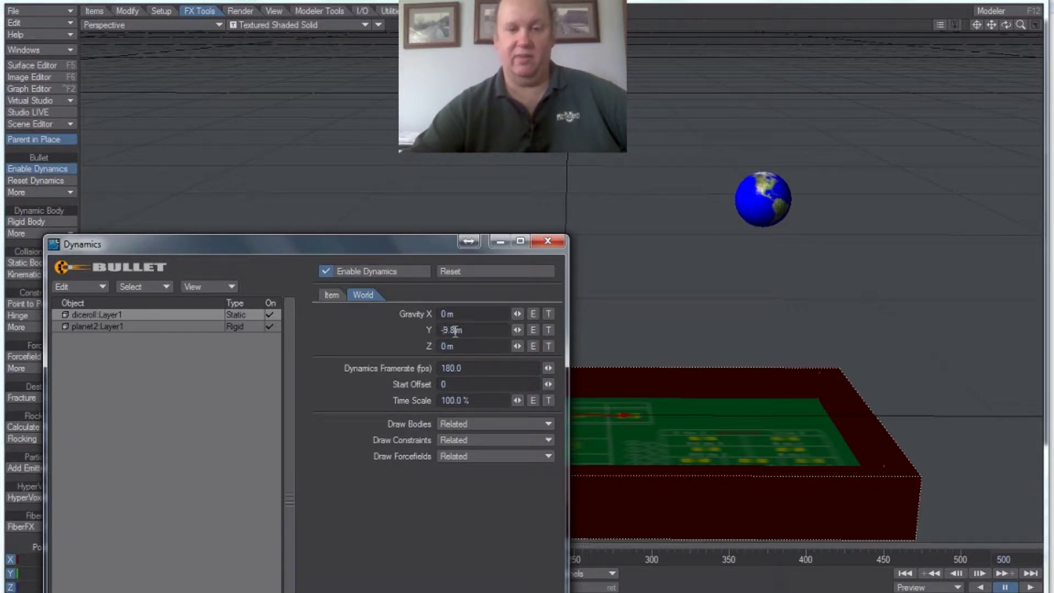
key("Delete")
key("Delete")
key("Delete")
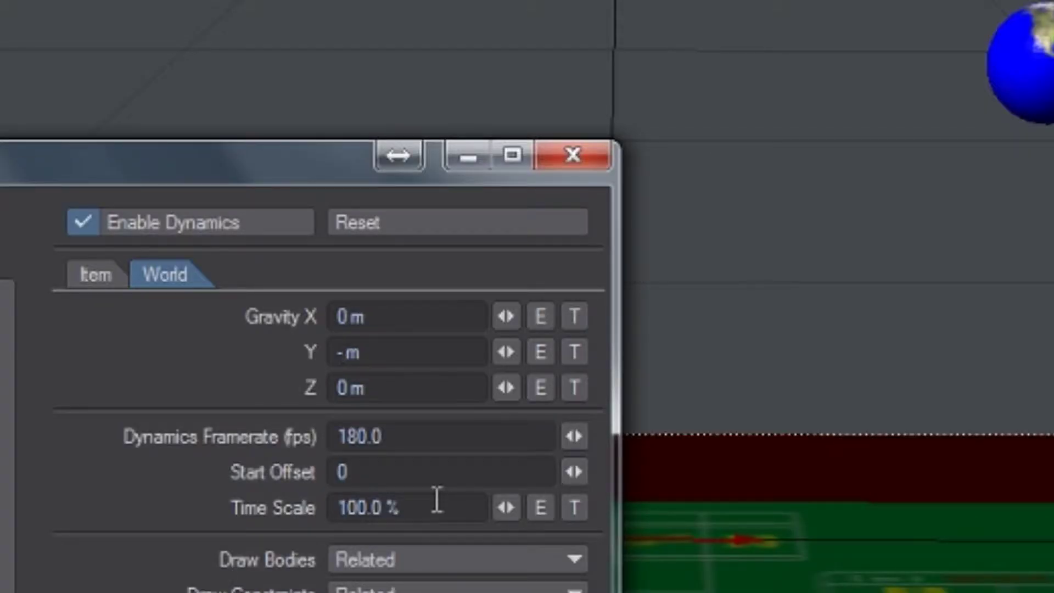
type("2")
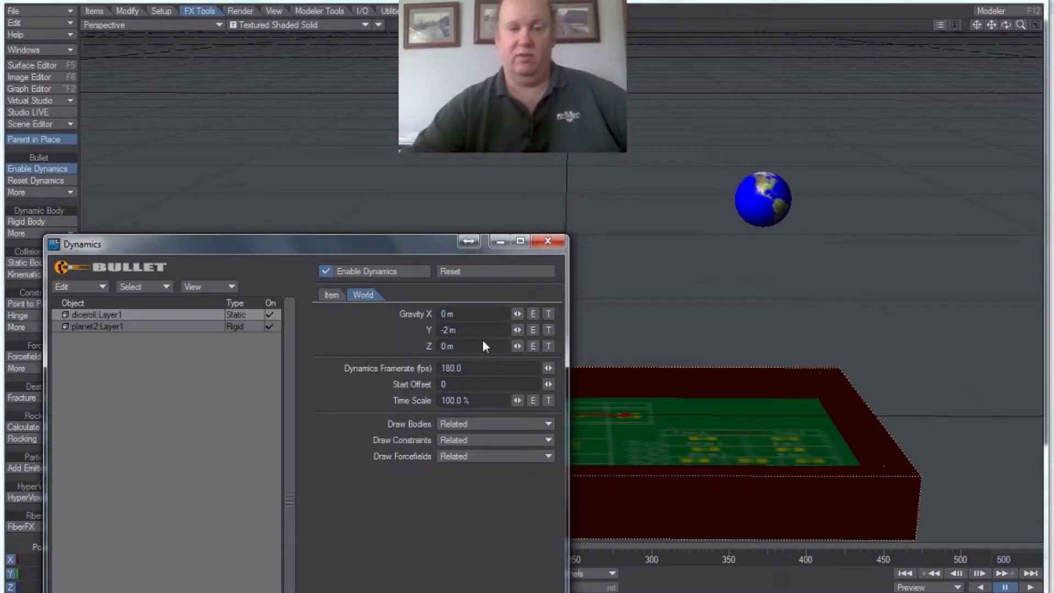
left_click(429, 387)
left_click_drag(381, 248, 386, 592)
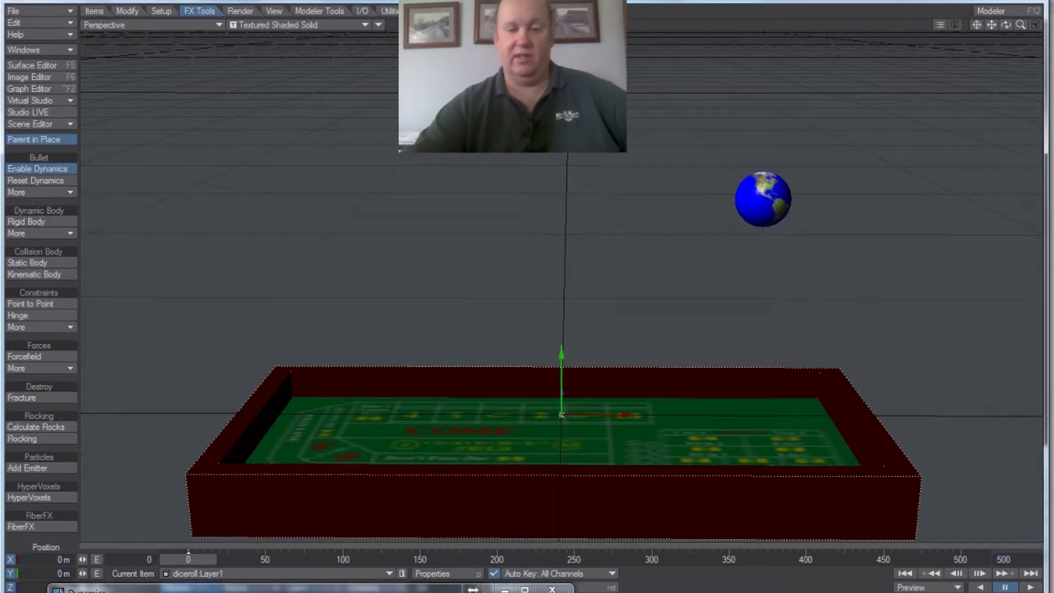
left_click(527, 557)
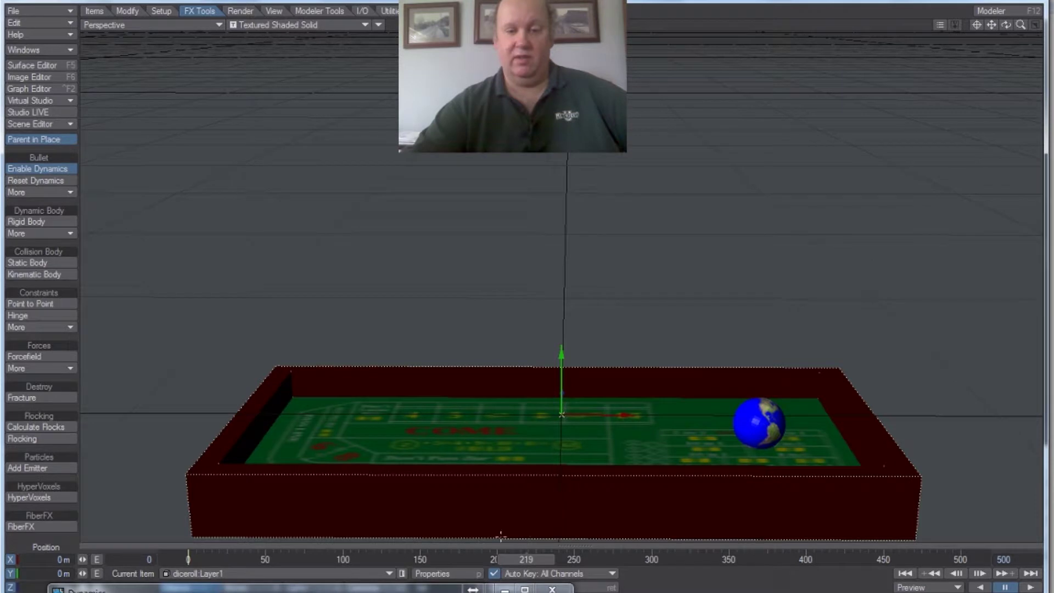
mouse_move(528, 558)
left_mouse_down()
mouse_move(189, 558)
mouse_move(528, 559)
left_mouse_up()
left_click(515, 562)
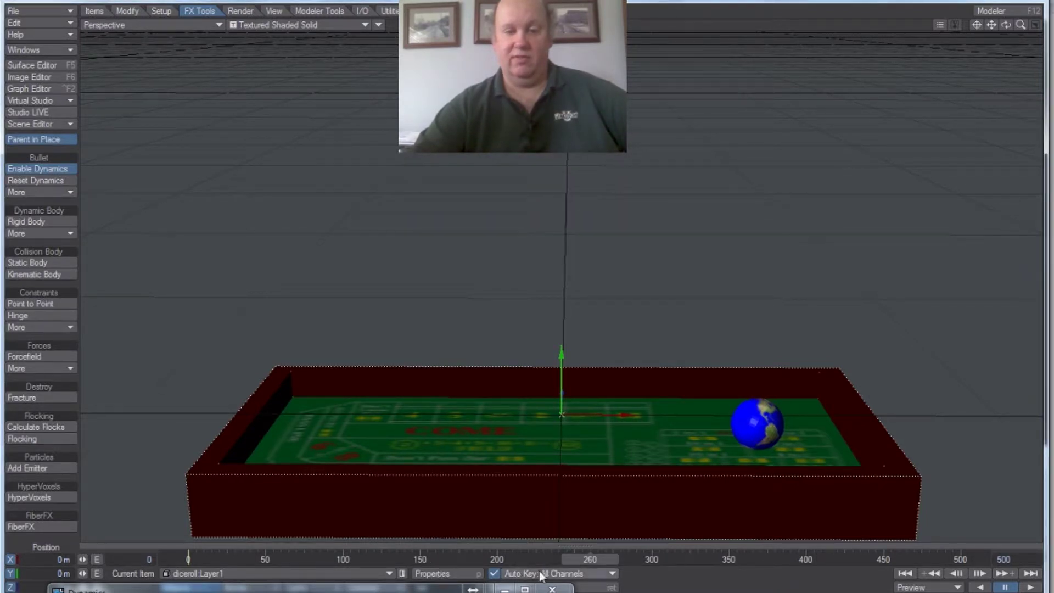
left_click_drag(598, 560, 188, 560)
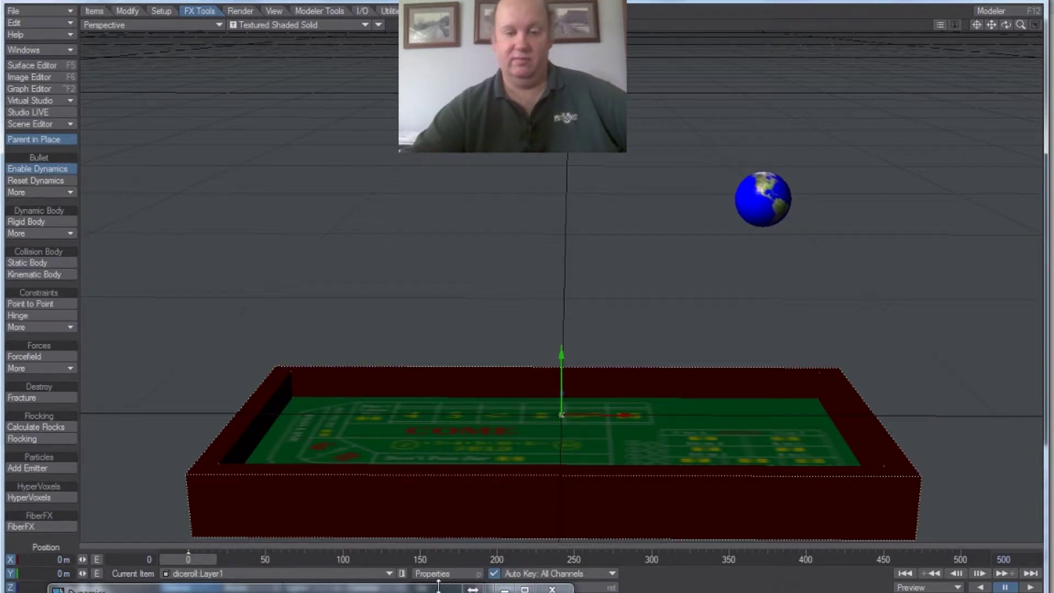
Step: Set the world gravity X to 1 m and preview the globe's motion, returning to frame 0
left_click_drag(438, 579, 488, 367)
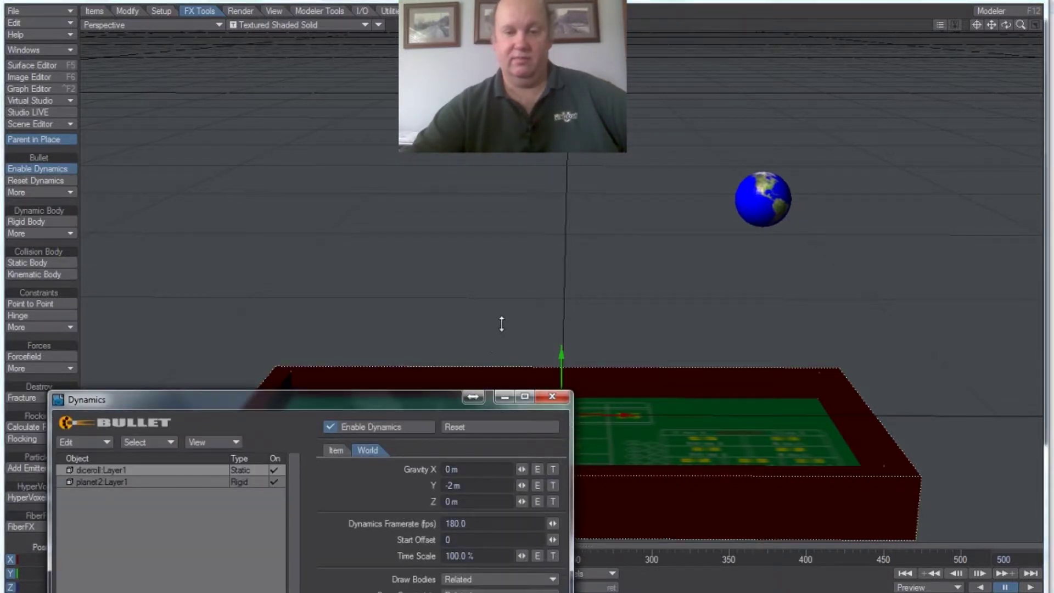
left_click_drag(406, 407, 447, 271)
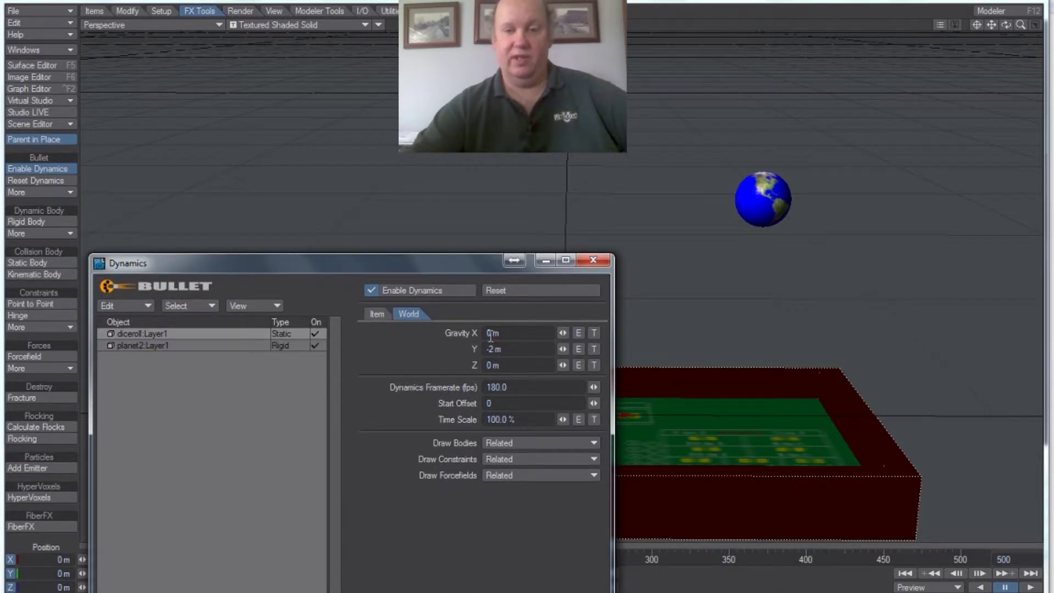
key("Return")
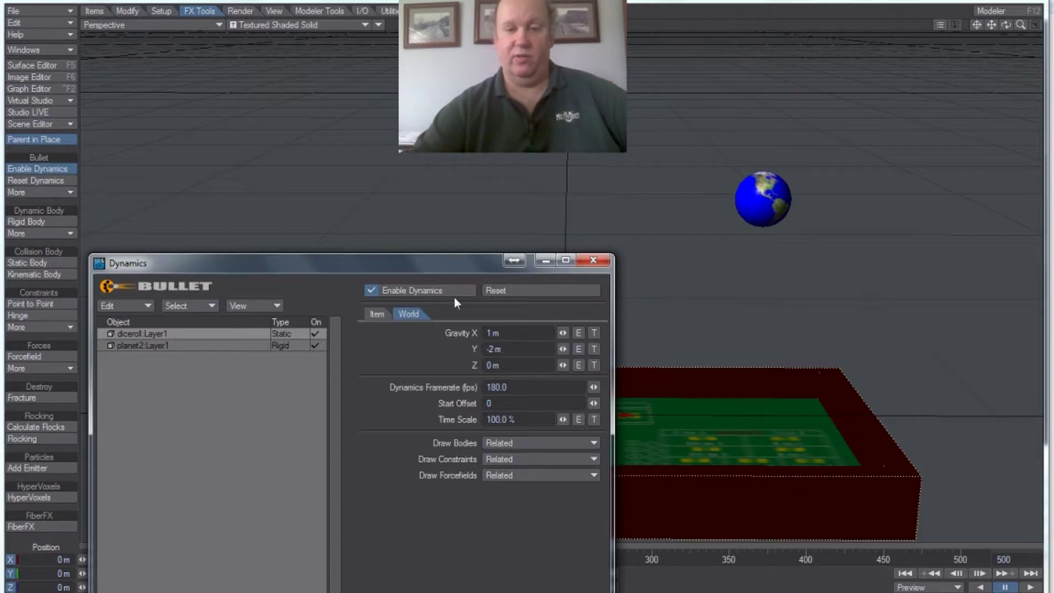
left_click_drag(430, 261, 406, 592)
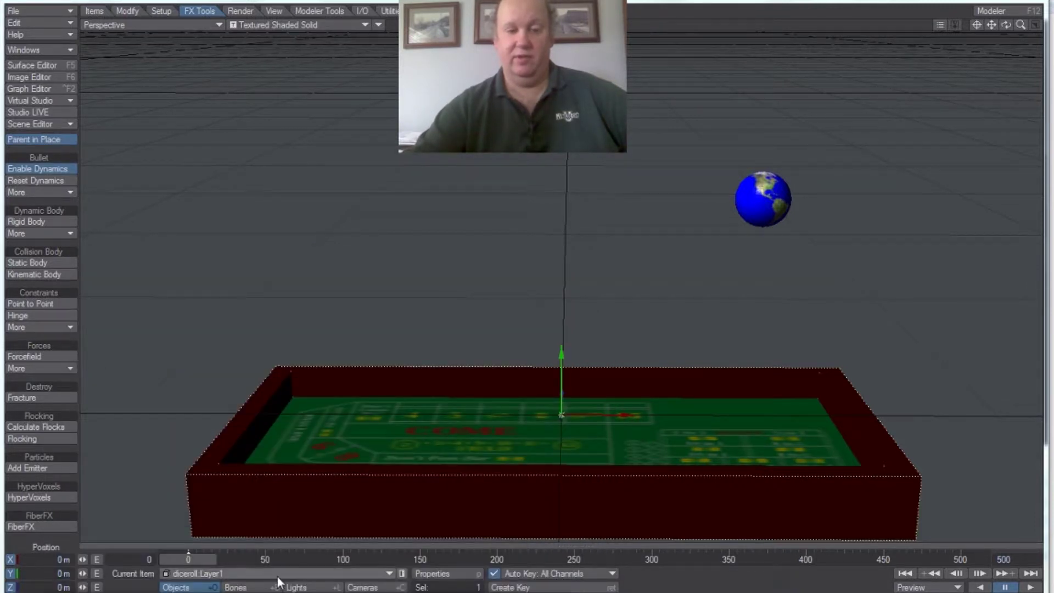
mouse_move(196, 556)
left_mouse_down()
mouse_move(717, 558)
mouse_move(187, 559)
left_mouse_up()
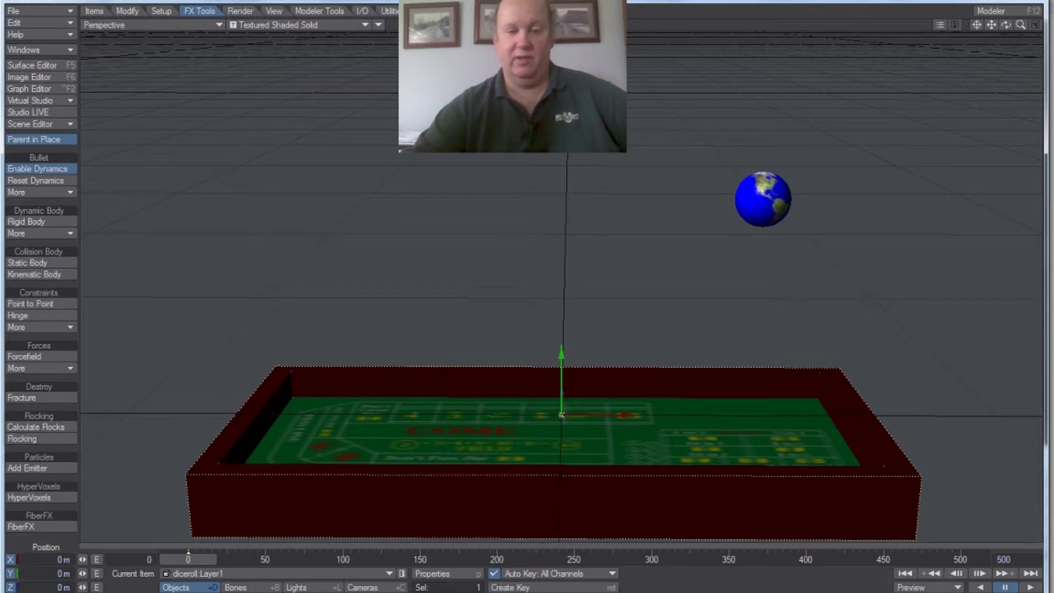
Step: Set the world gravity X to 0 m and gravity Y to -9.8 m
left_click_drag(358, 487, 357, 227)
left_click(468, 318)
left_click_drag(467, 300, 459, 302)
type("0")
key("Return")
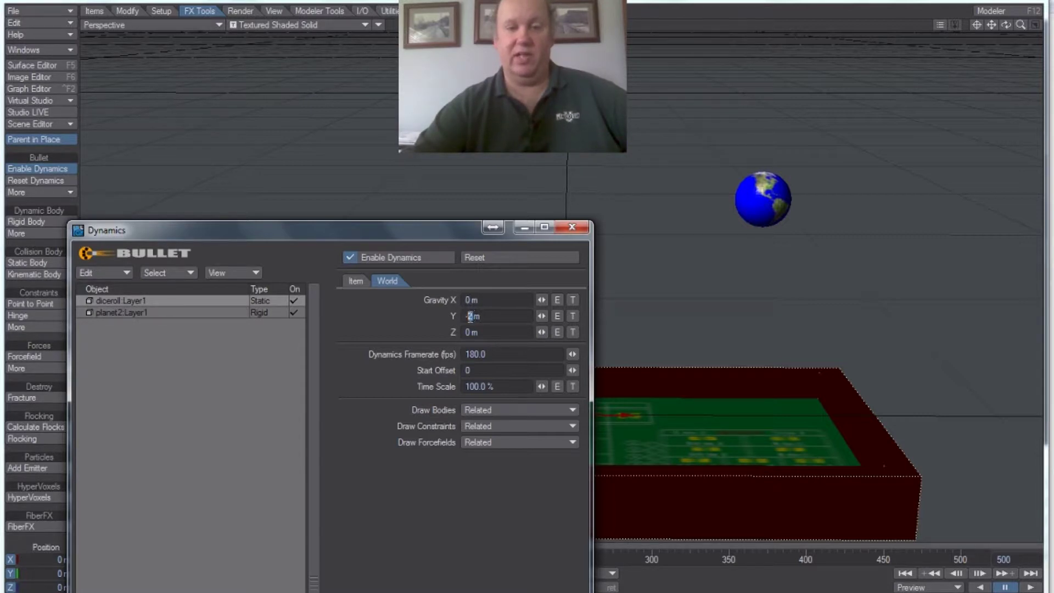
type("-")
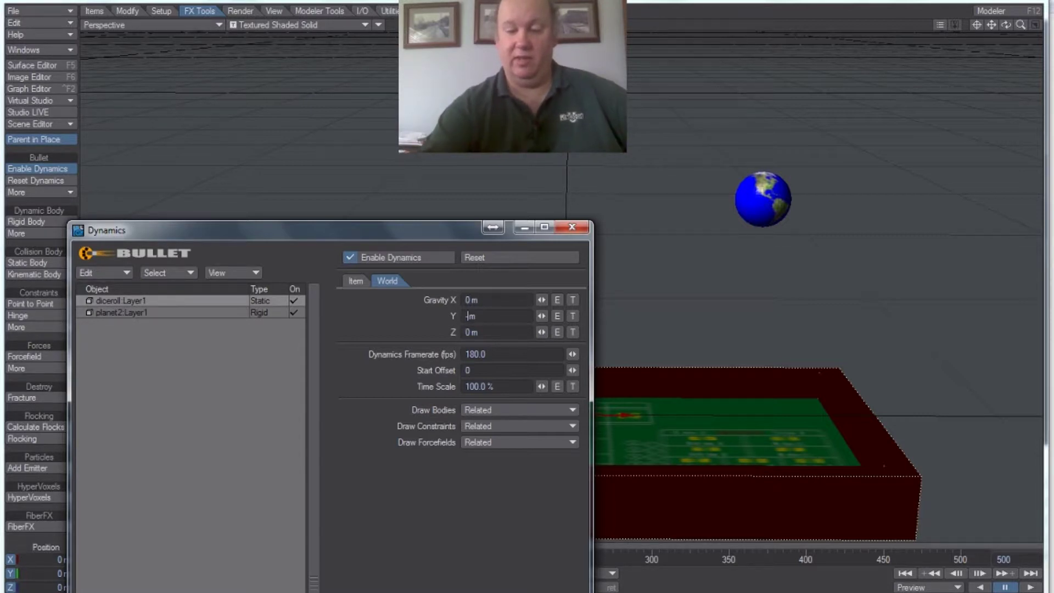
type("9.8")
key("Return")
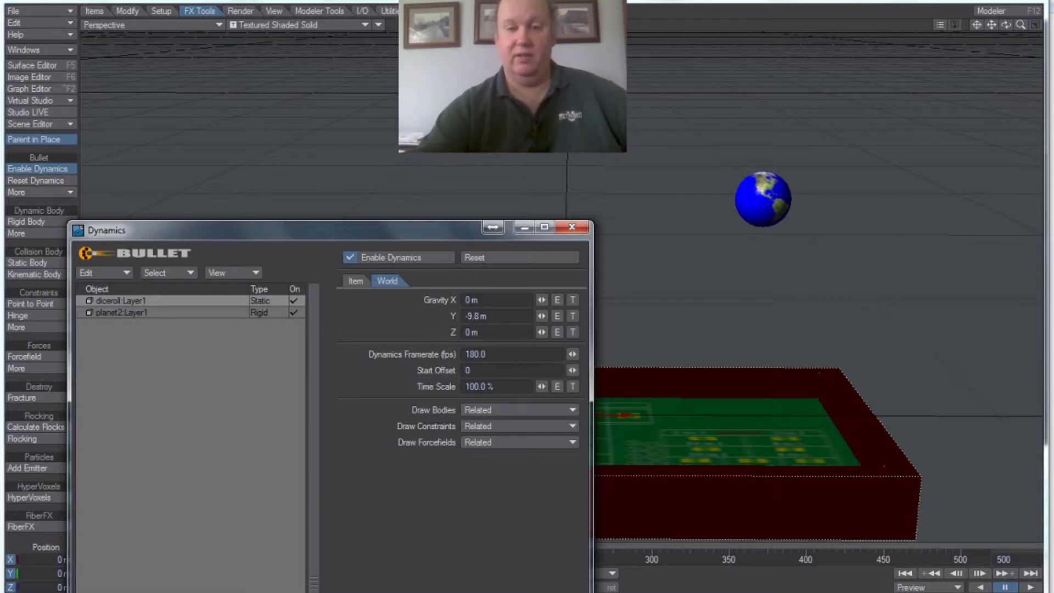
Step: Increase the bounciness of planet2:Layer1 in its dynamics item properties and preview the bounce, returning to frame 0
mouse_move(427, 231)
left_mouse_down()
mouse_move(360, 357)
mouse_move(391, 377)
mouse_move(437, 324)
mouse_move(420, 249)
left_mouse_up()
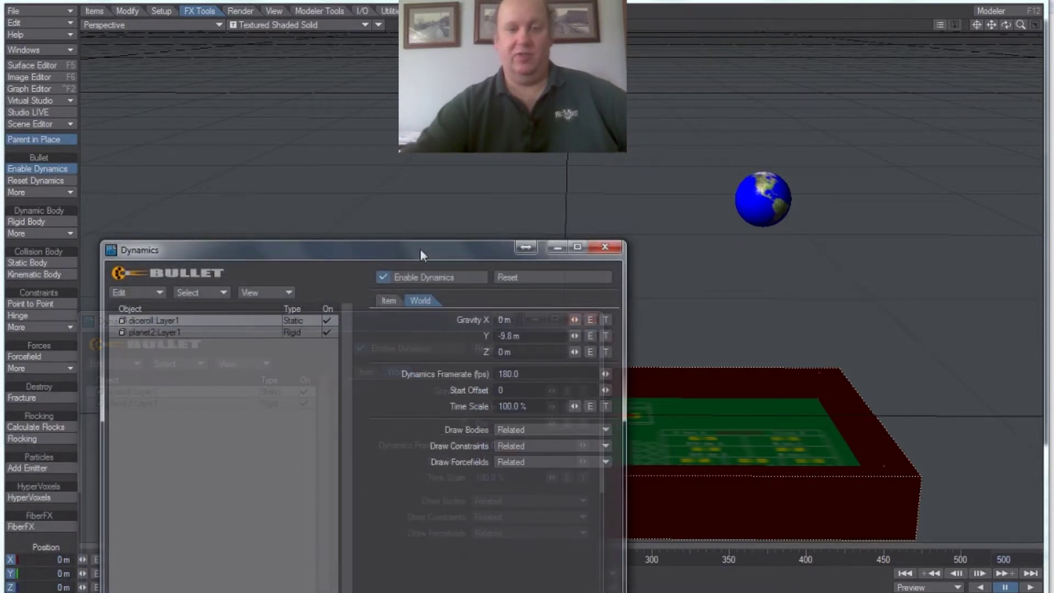
left_click(394, 302)
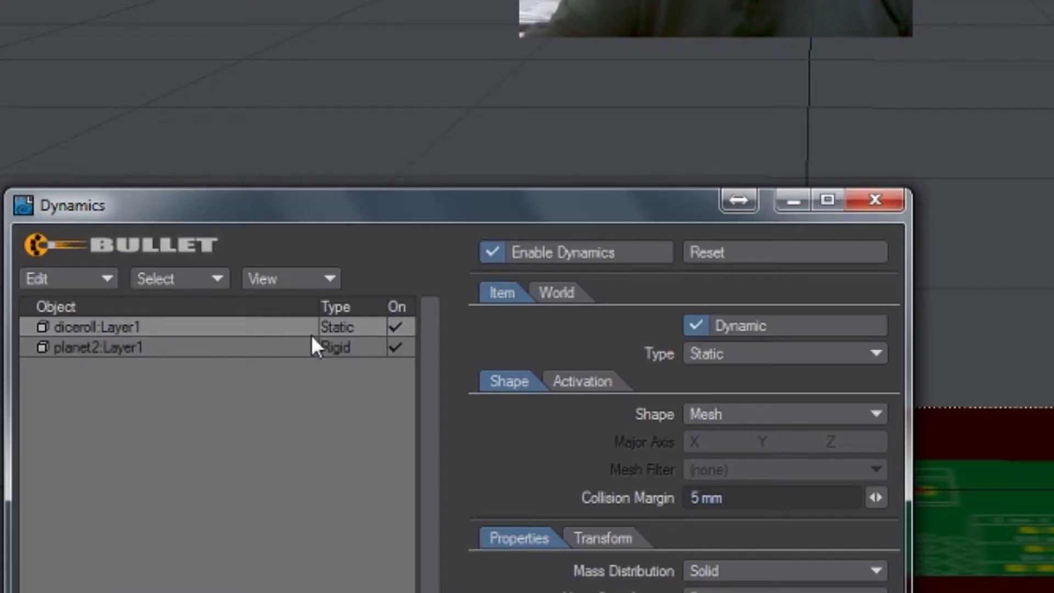
left_click(192, 348)
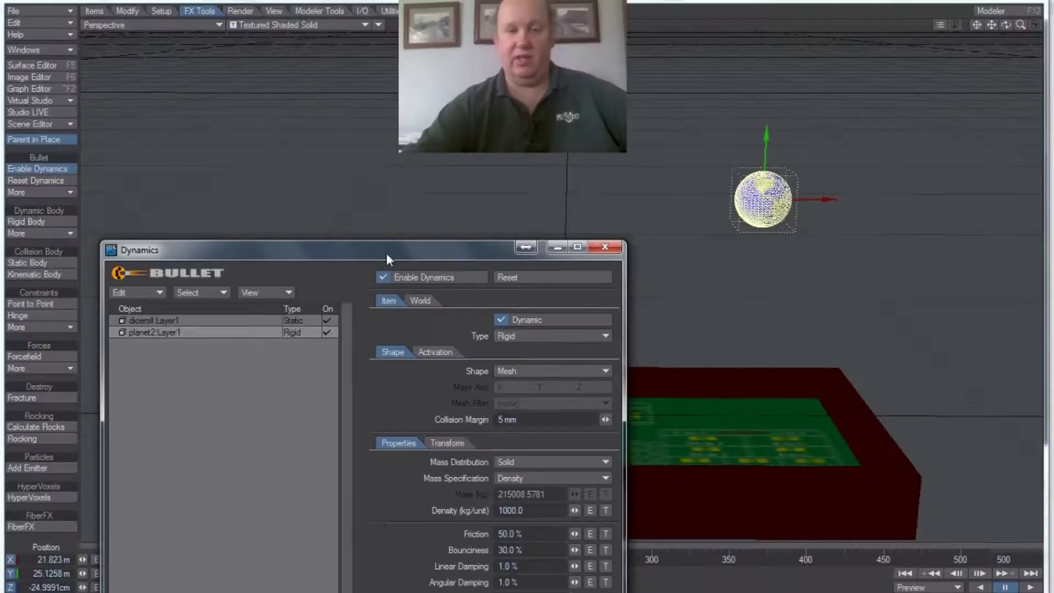
left_click_drag(331, 172, 294, 139)
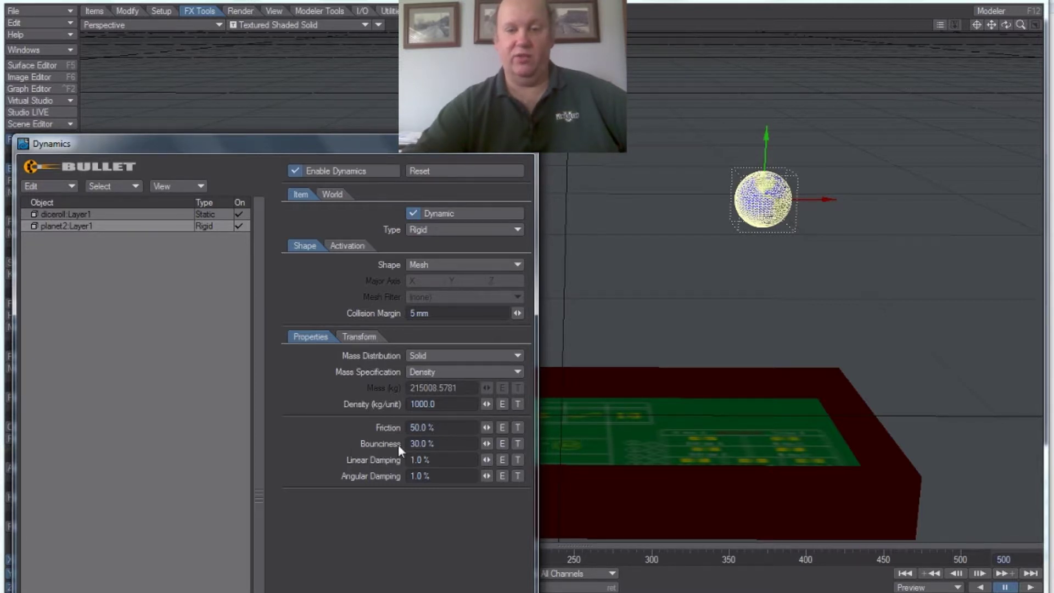
left_click_drag(486, 443, 527, 442)
left_click_drag(324, 146, 294, 590)
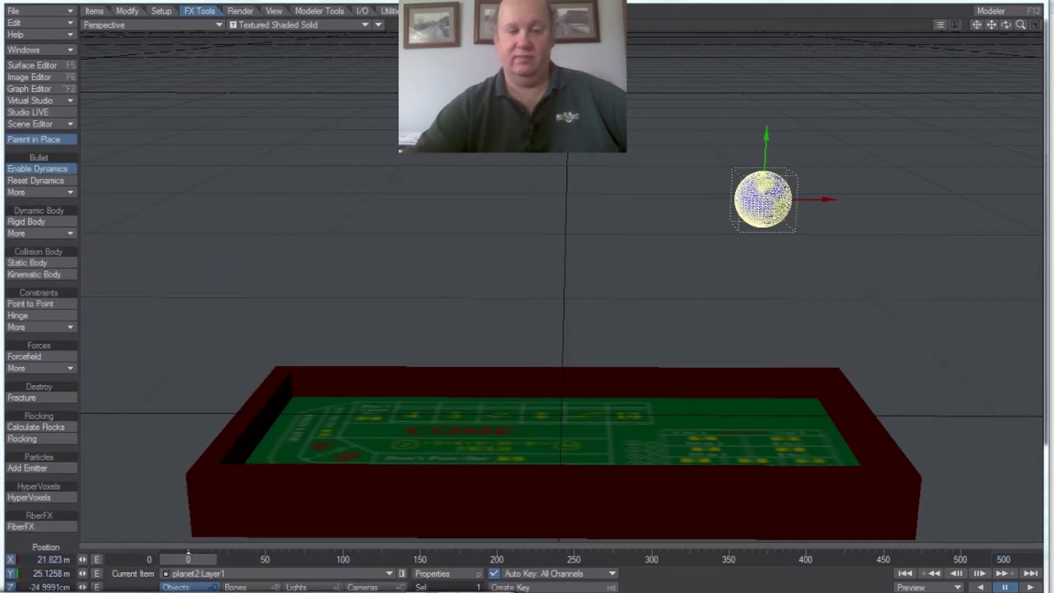
mouse_move(202, 559)
left_mouse_down()
mouse_move(318, 559)
mouse_move(222, 561)
left_mouse_up()
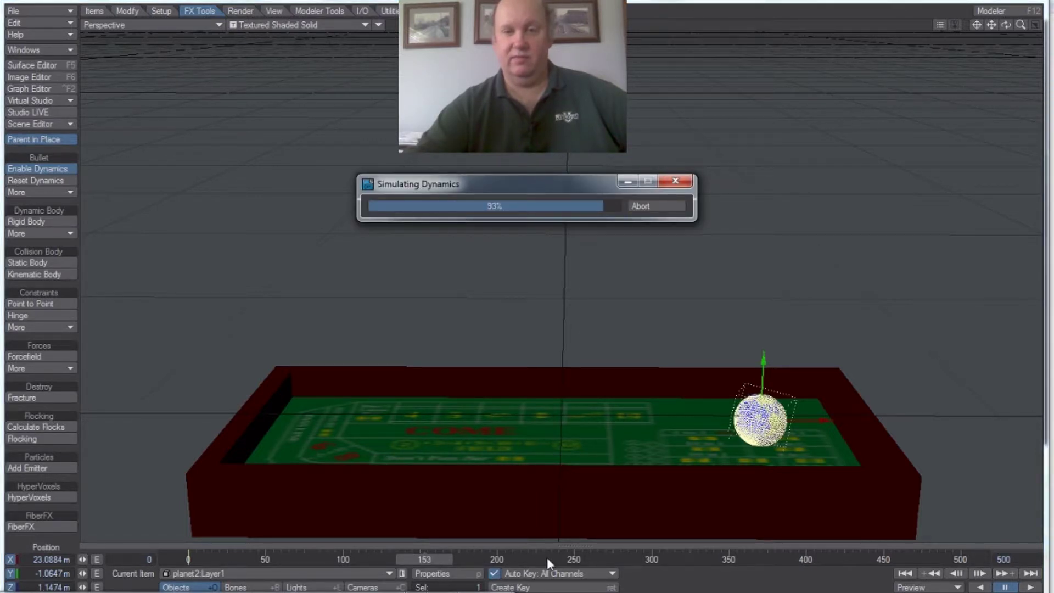
left_click_drag(547, 559, 188, 559)
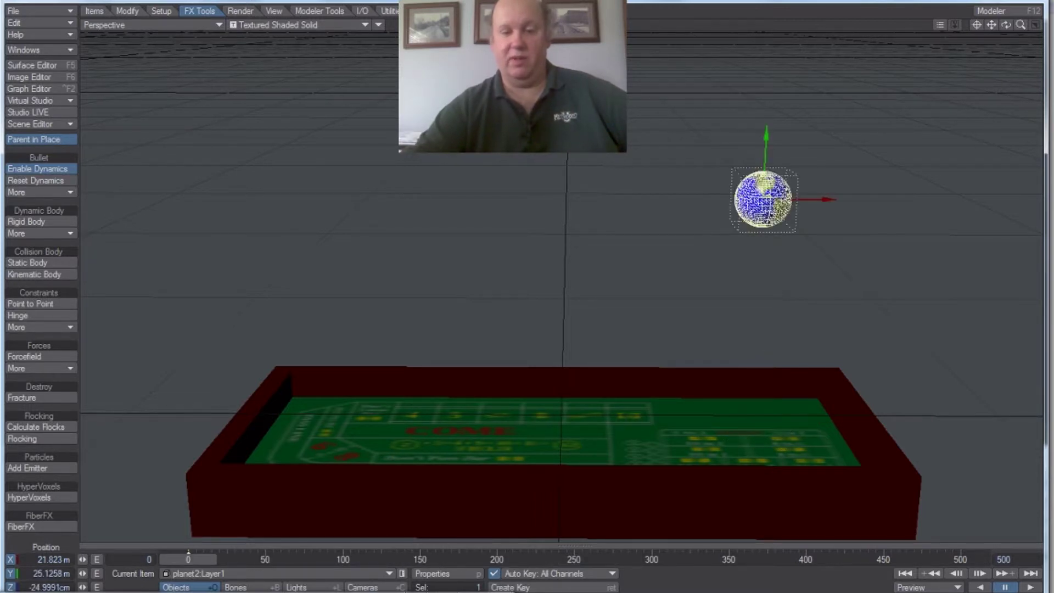
Step: Set planet2:Layer1's friction to 14% and diceroll:Layer1's bounciness to 99.5%, and preview the bounce, returning to frame 0
left_click_drag(386, 537, 413, 173)
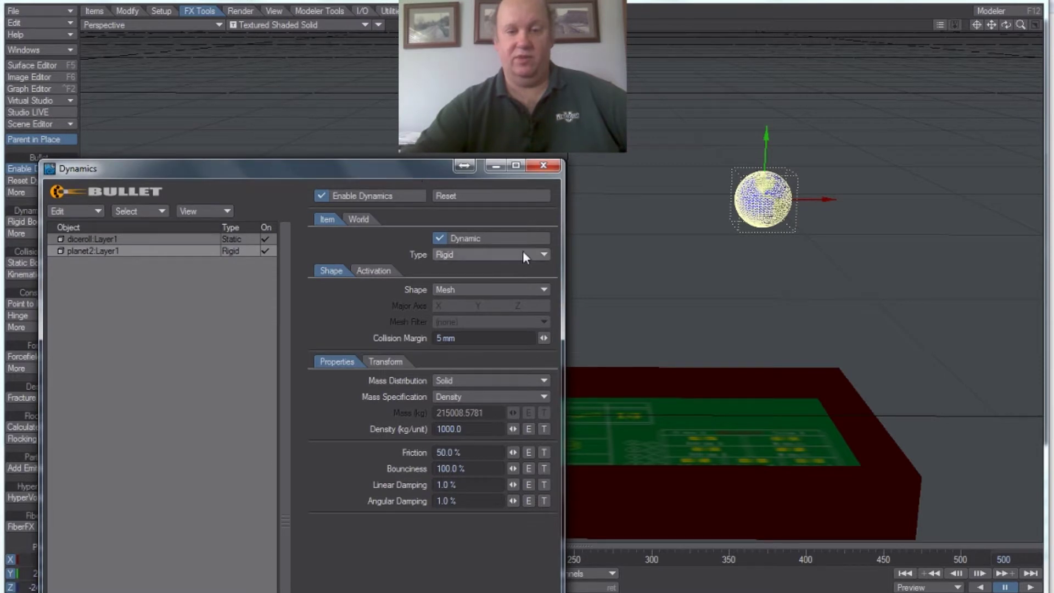
left_click_drag(513, 451, 488, 451)
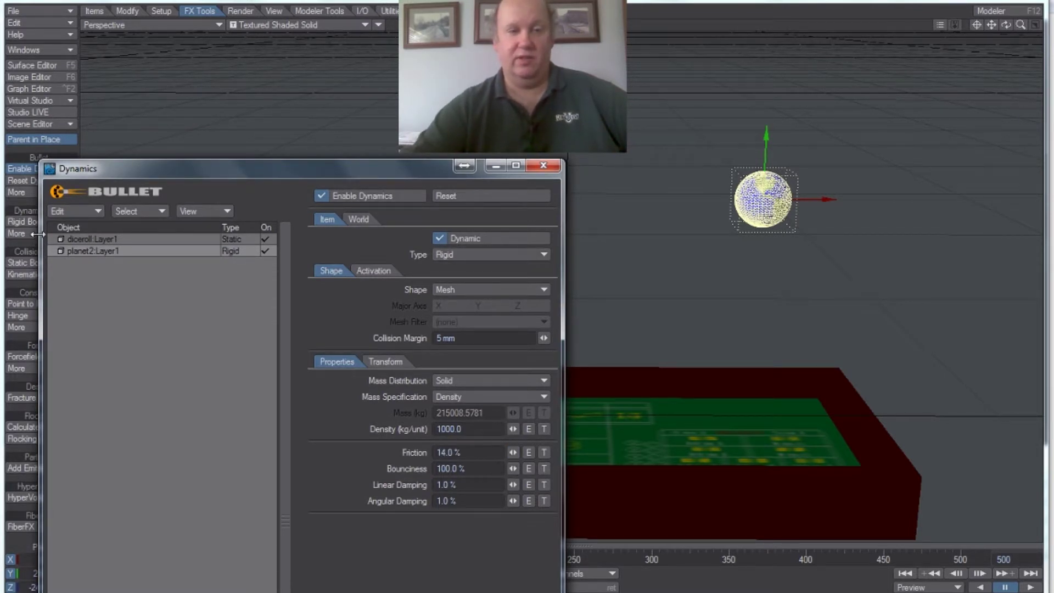
left_click(84, 239)
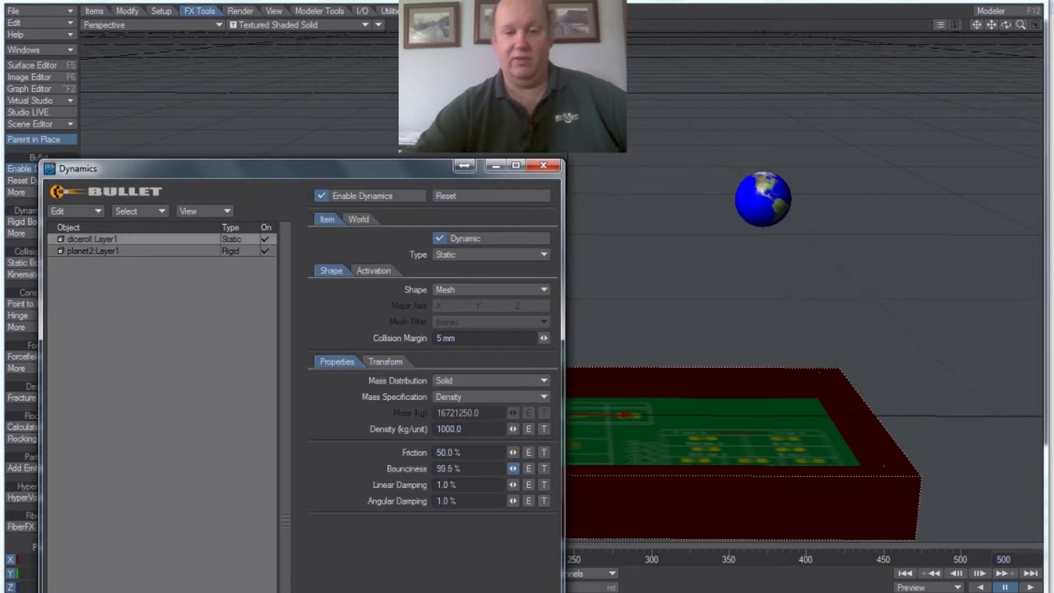
left_click_drag(508, 452, 505, 452)
left_click(495, 165)
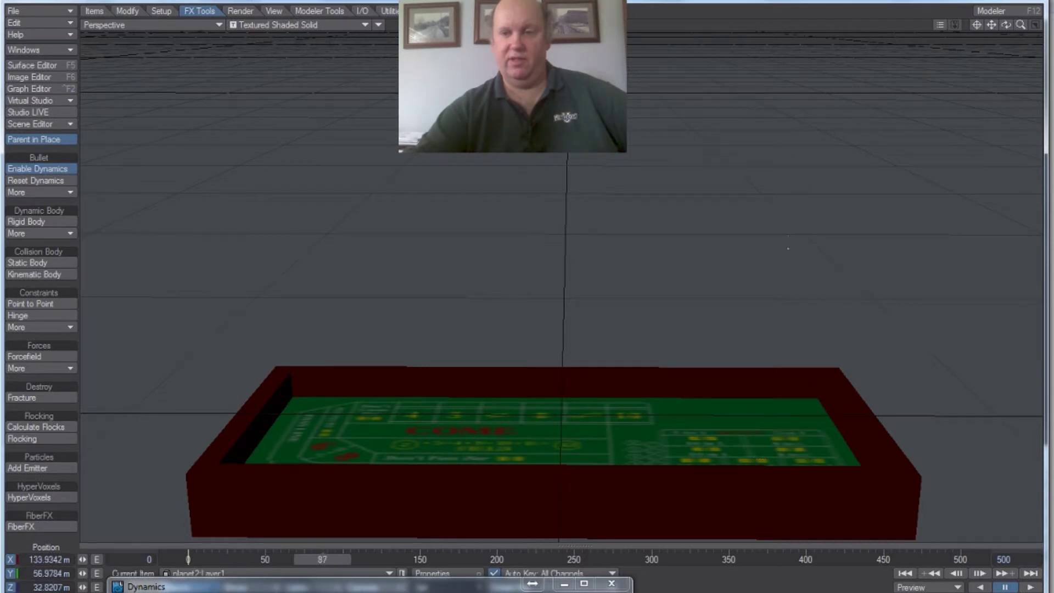
left_click_drag(356, 559, 188, 559)
Step: Set planet2:Layer1's density to 516 kg/unit, friction to 19% and bounciness to 84.5%, and preview the globe's fall
left_click_drag(311, 588, 292, 170)
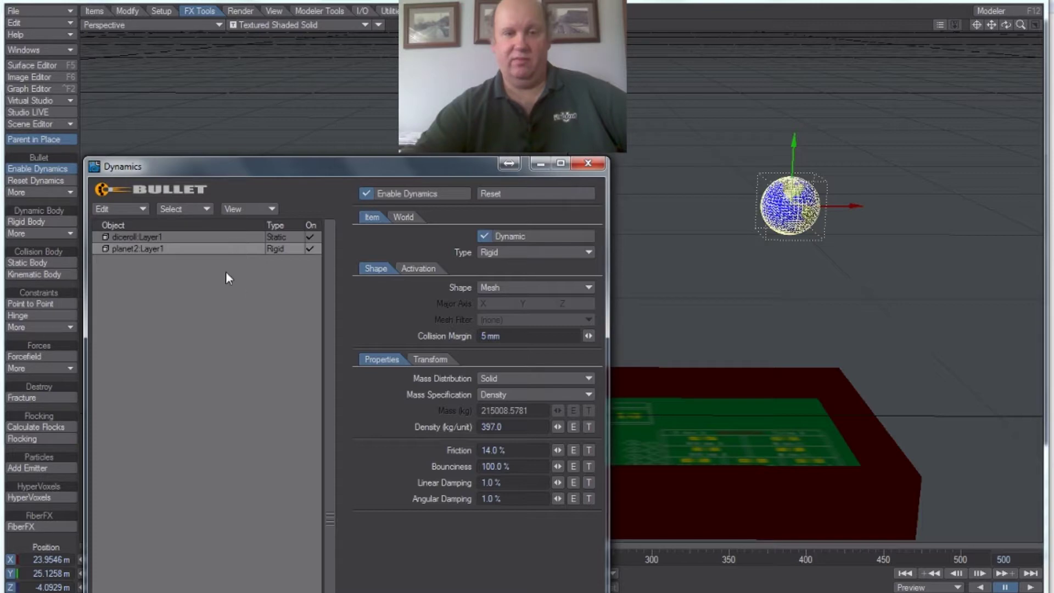
left_click_drag(558, 453, 623, 485)
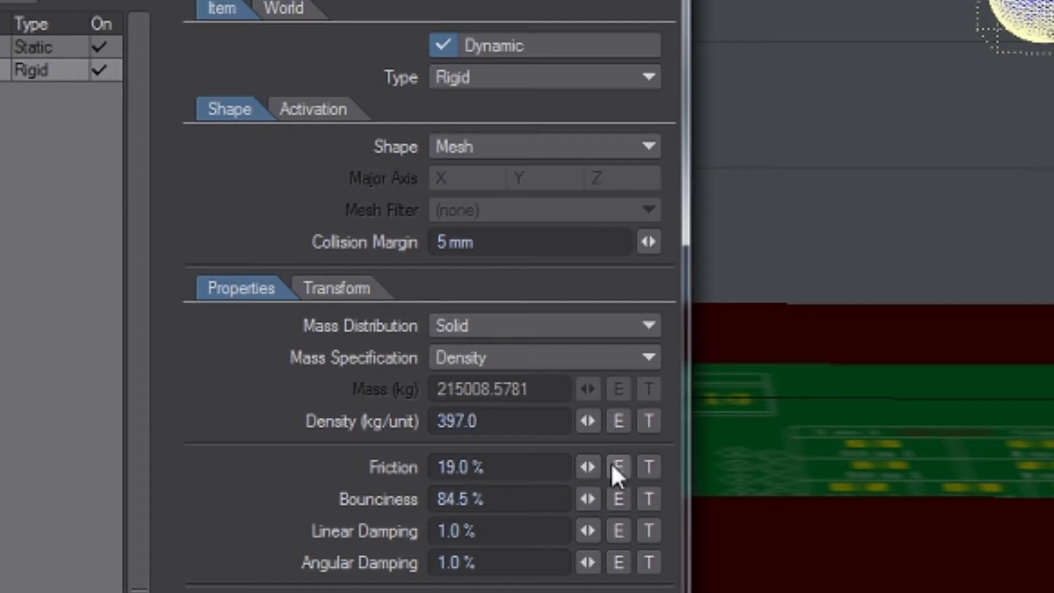
left_click_drag(584, 421, 610, 420)
left_click_drag(397, 165, 234, 553)
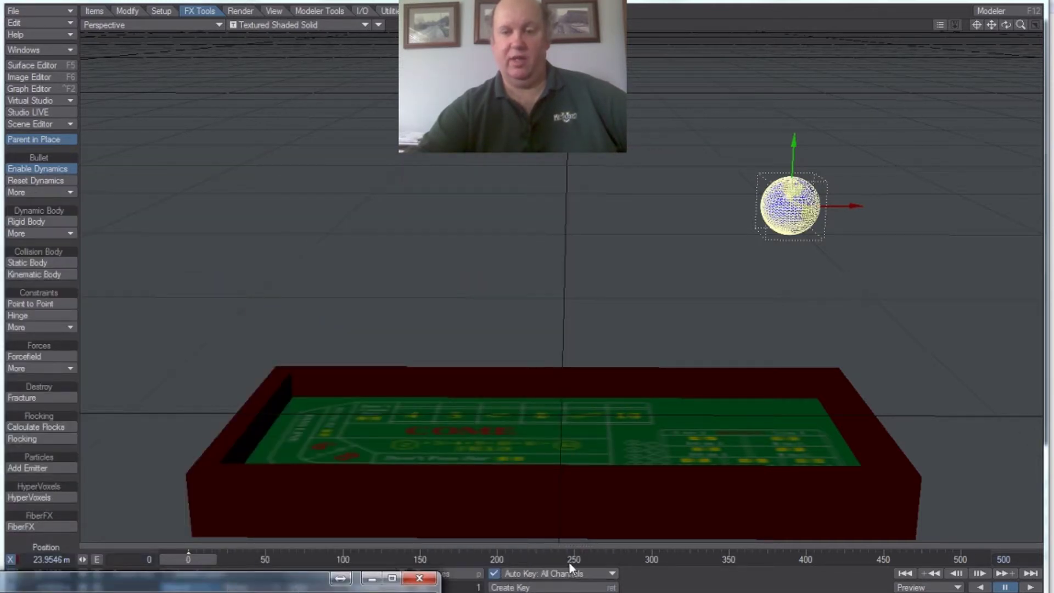
left_click(569, 562)
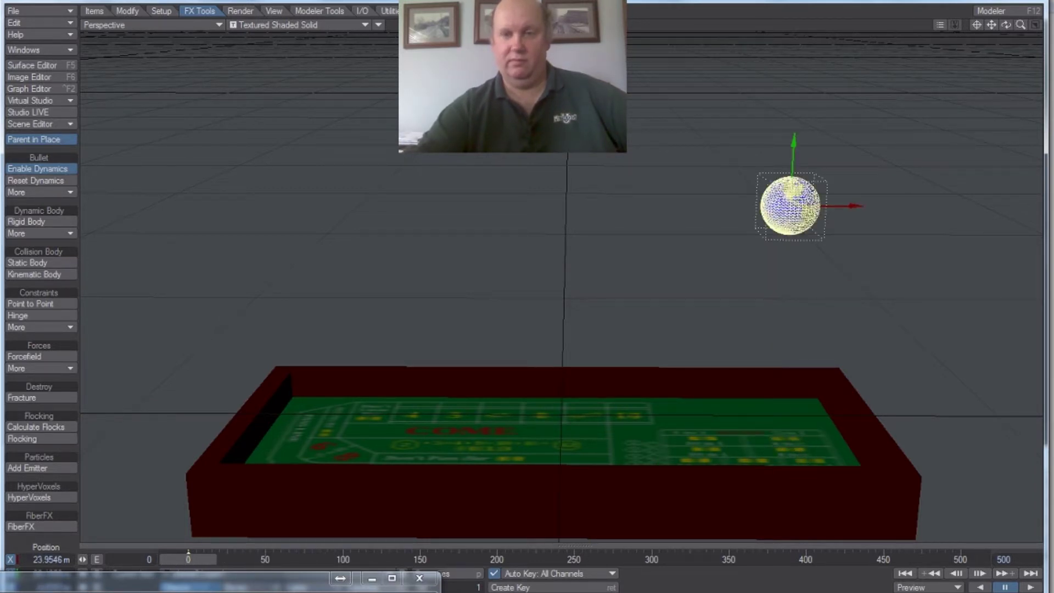
Step: Move the globe to about 1.02 m on Z and preview its fall, returning to frame 0
left_click_drag(778, 196, 769, 188)
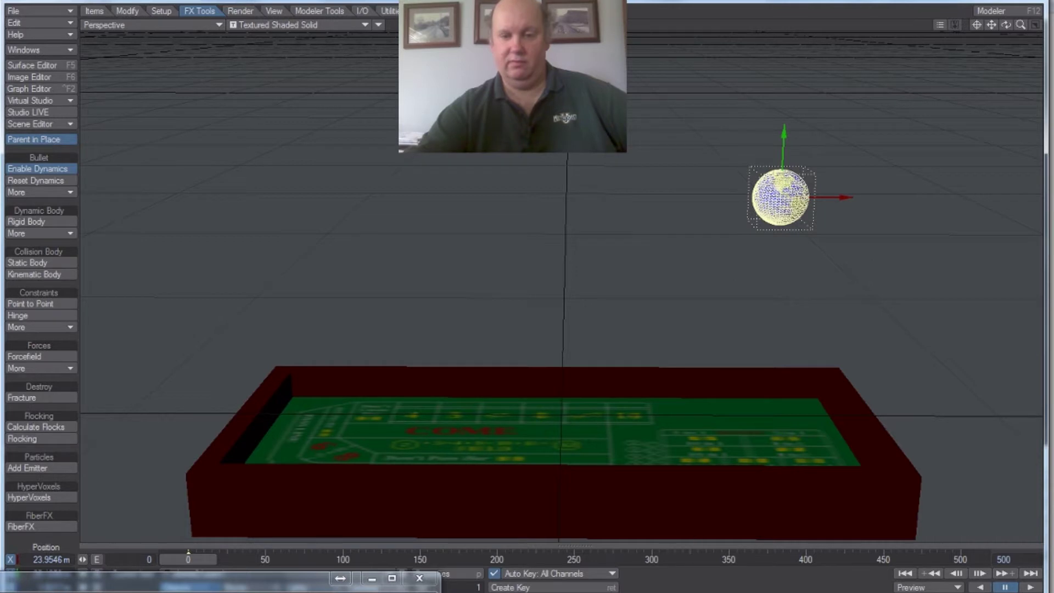
left_click(608, 558)
left_click_drag(608, 558, 187, 559)
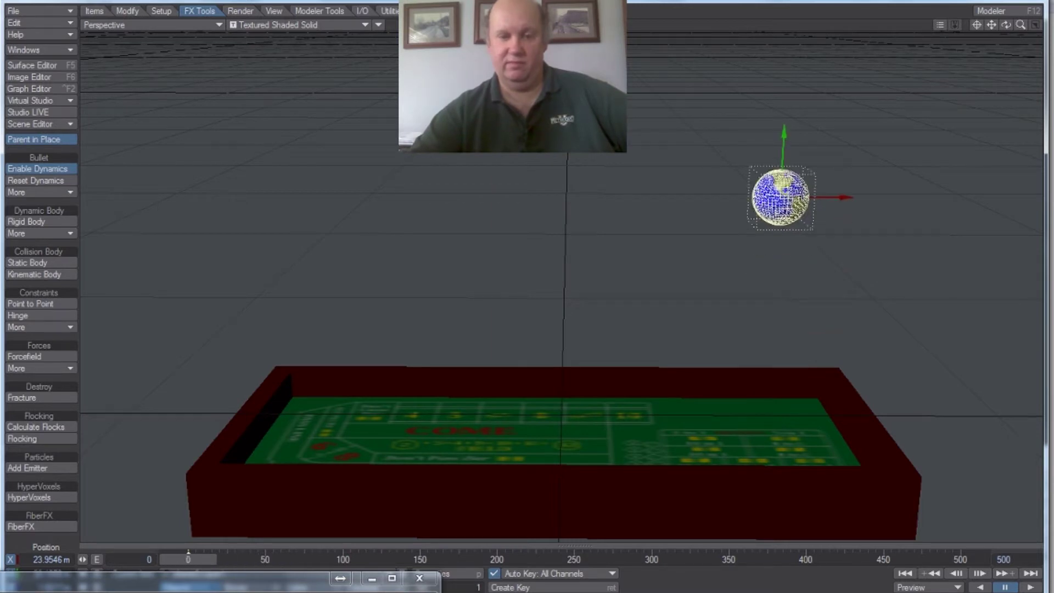
Step: Set planet2:Layer1's density to 669 kg/unit and bounciness to 79.5%, and preview the bounce, returning to frame 0
left_click_drag(273, 589, 498, 209)
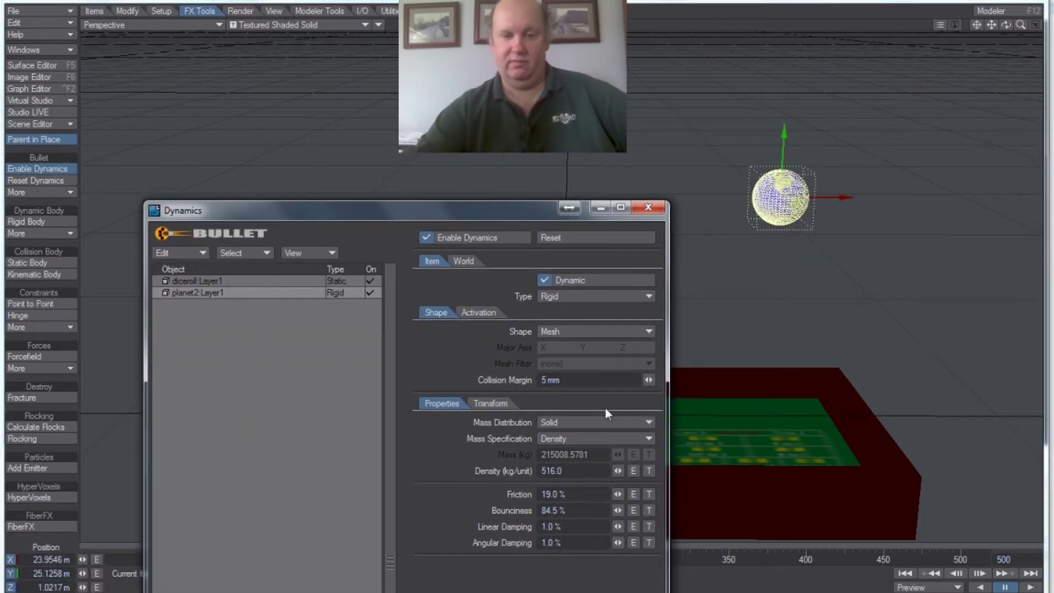
left_click_drag(617, 470, 642, 470)
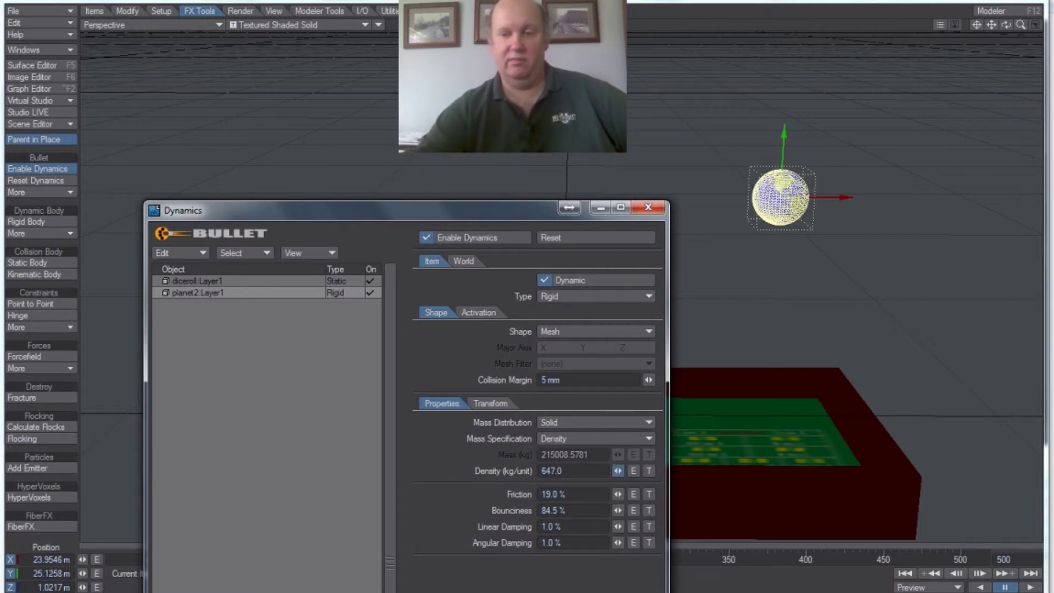
left_click_drag(614, 471, 617, 471)
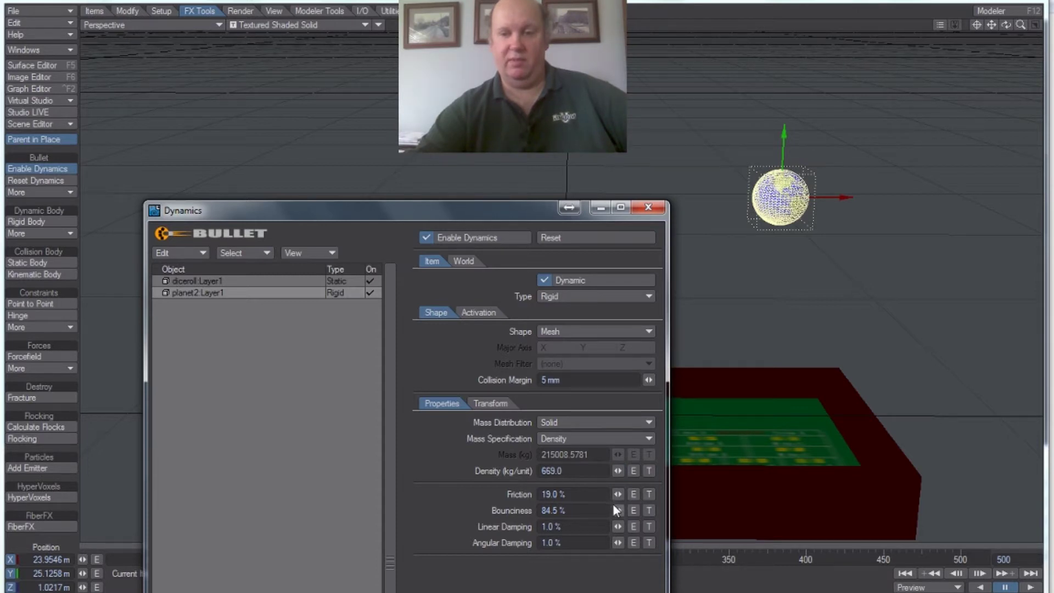
left_click_drag(617, 506, 612, 506)
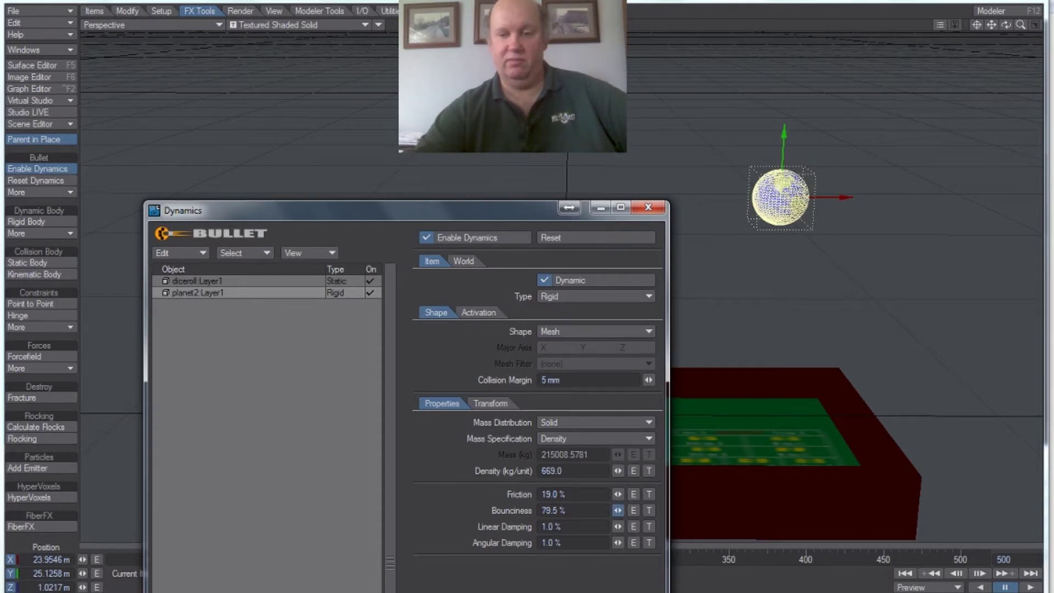
key("Escape")
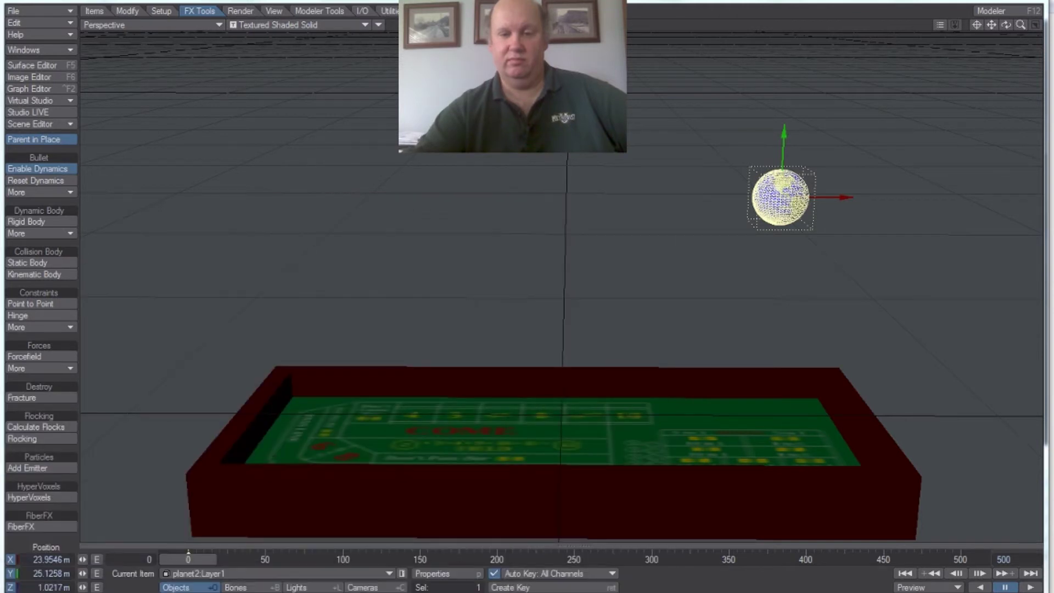
left_click_drag(504, 560, 188, 558)
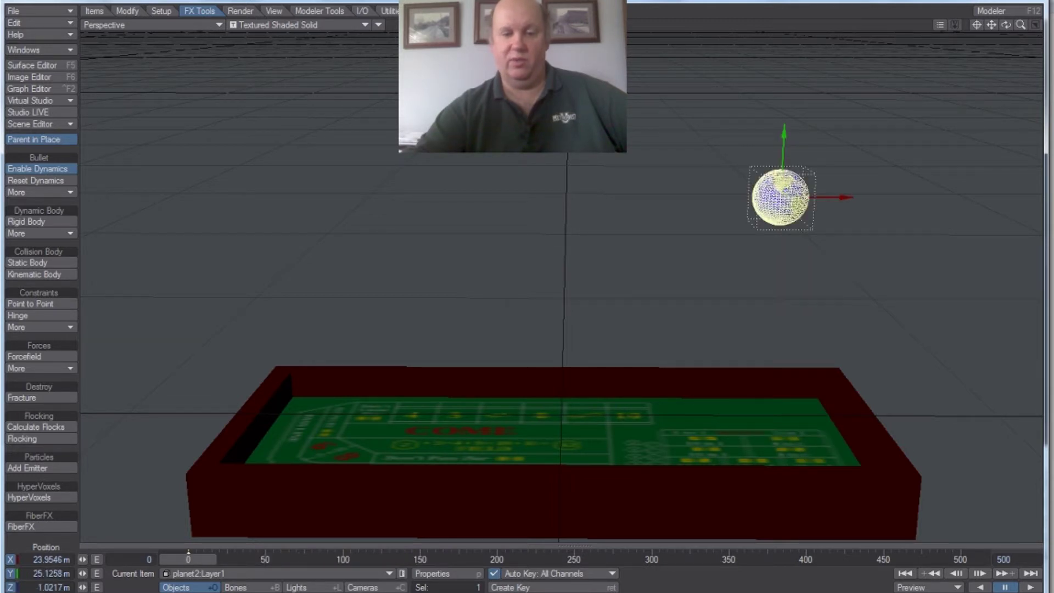
Step: Set planet2:Layer1's bounciness to 88.5% in its dynamics properties and preview the globe's motion up to about frame 182
left_click(432, 572)
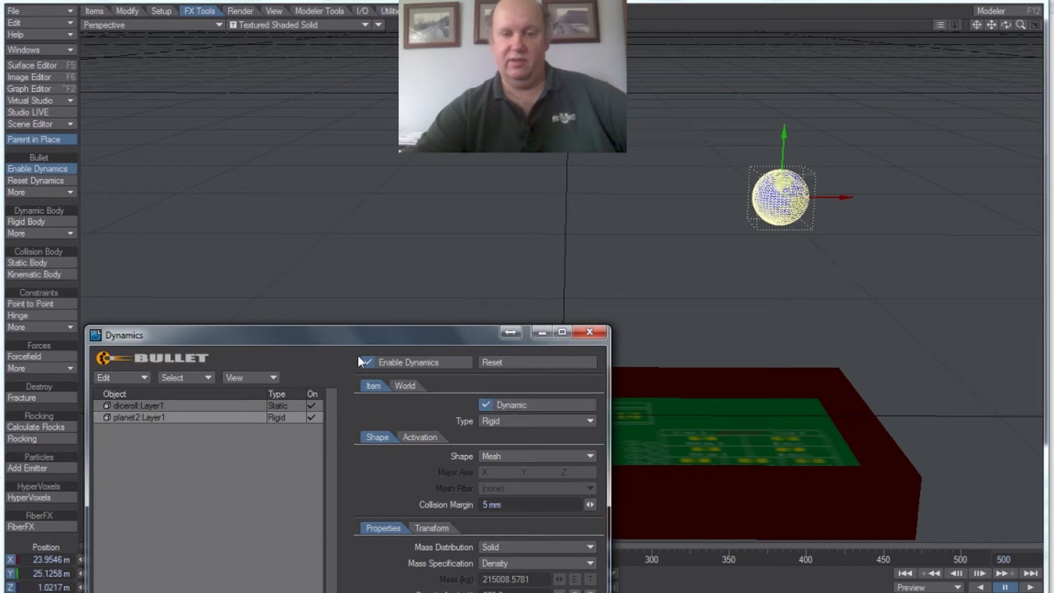
left_click_drag(384, 330, 405, 191)
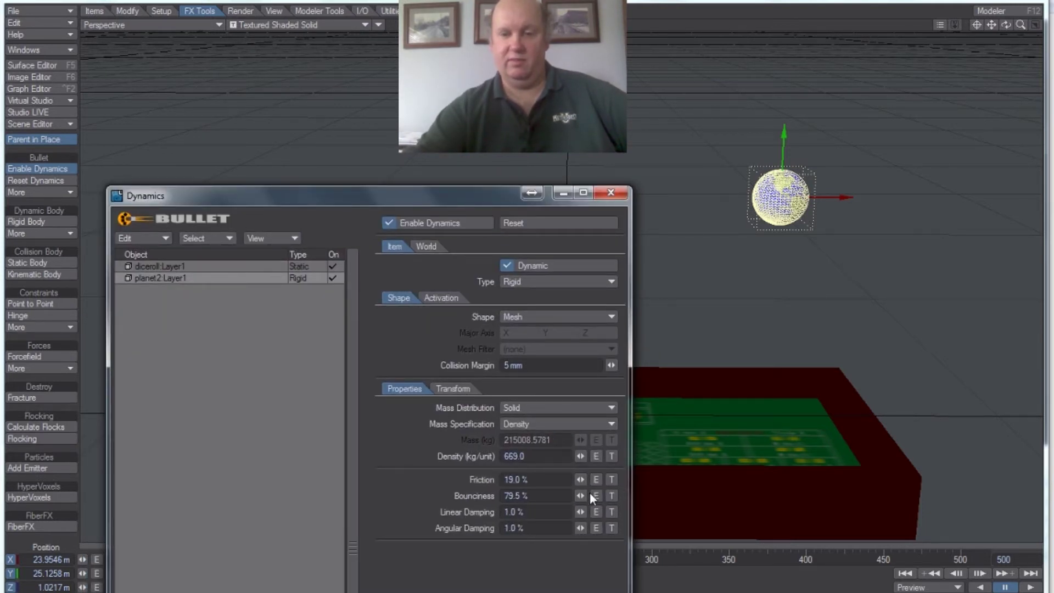
left_click_drag(581, 494, 598, 493)
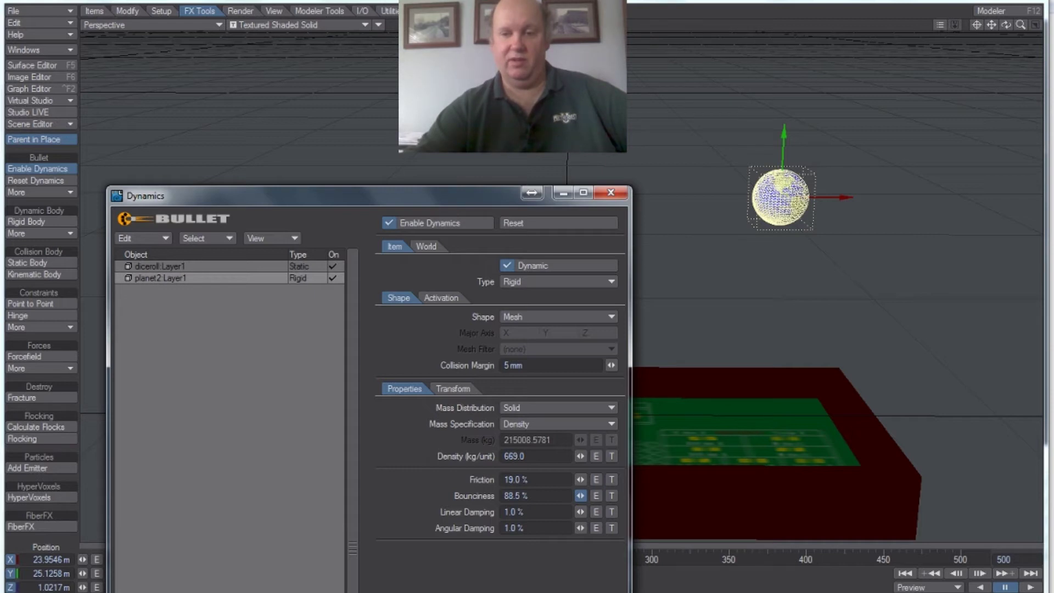
left_click_drag(380, 193, 315, 582)
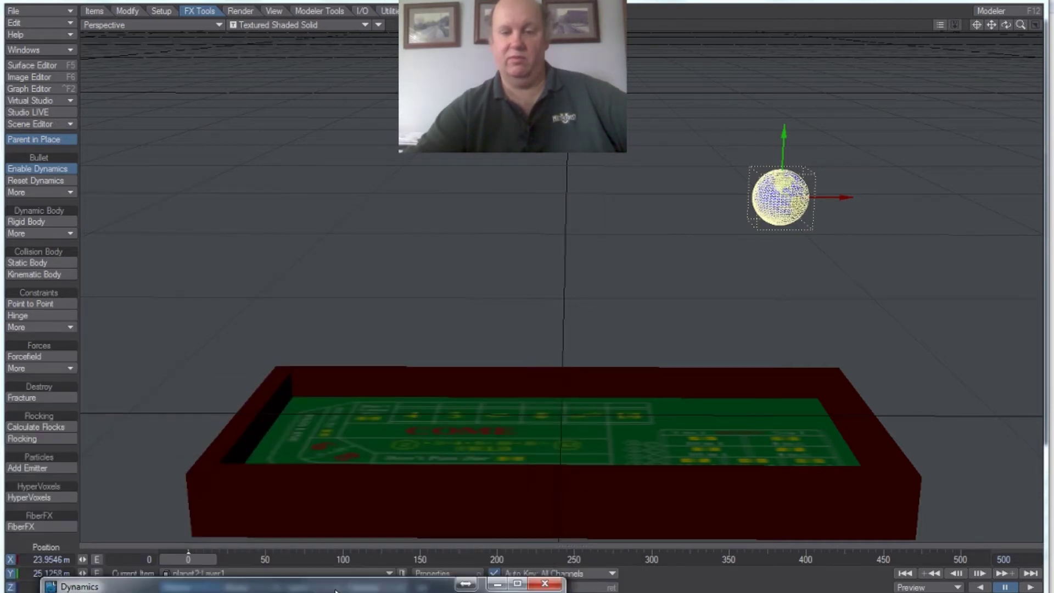
left_click(470, 559)
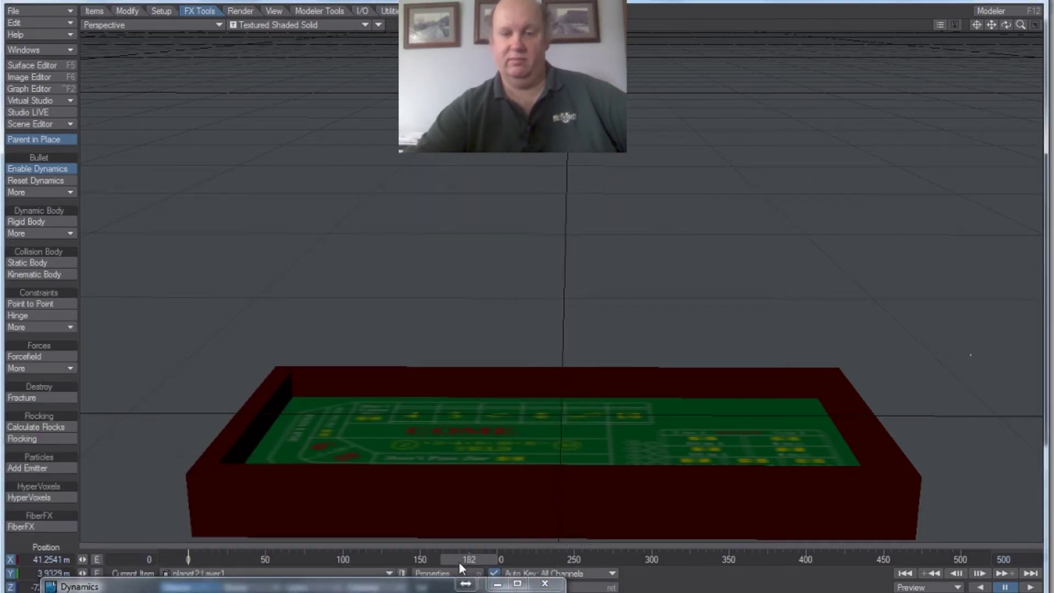
left_click_drag(449, 558, 324, 558)
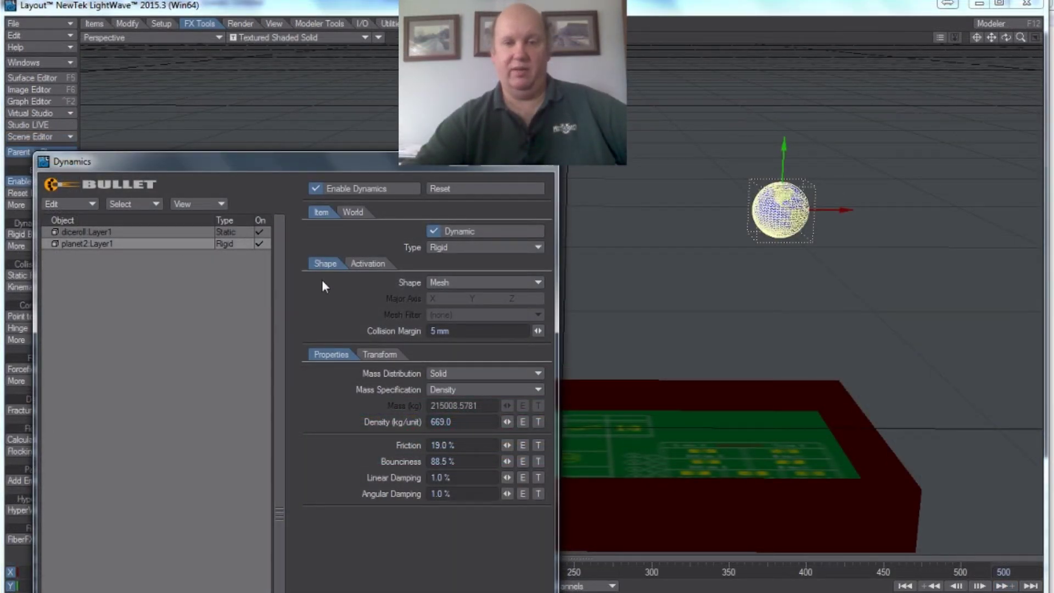
Step: Change planet2:Layer1 to a Deforming body with 64% linear stiffness and 7% angular stiffness
left_click(473, 251)
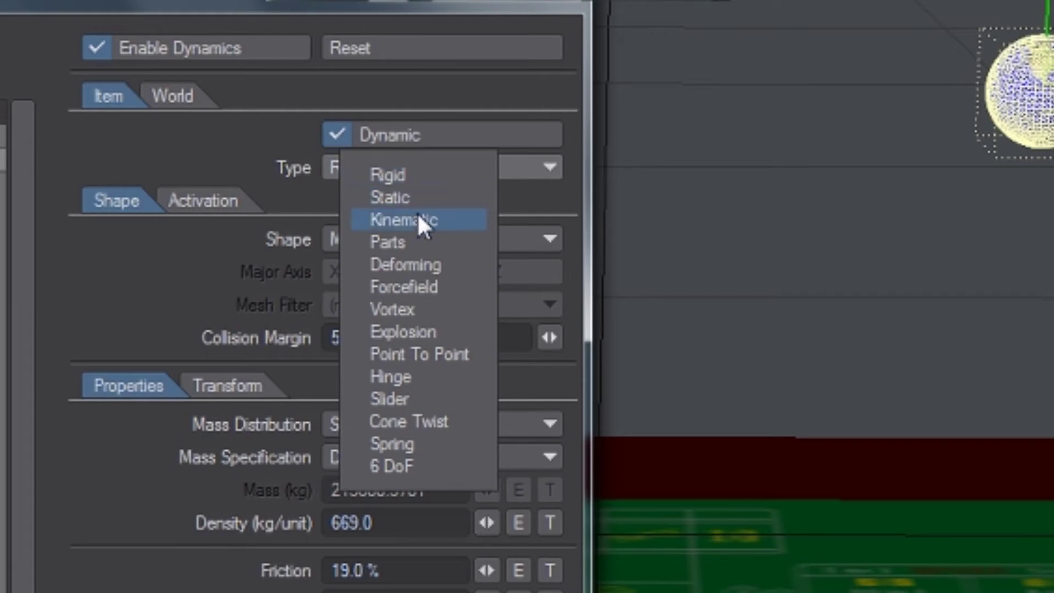
left_click(421, 265)
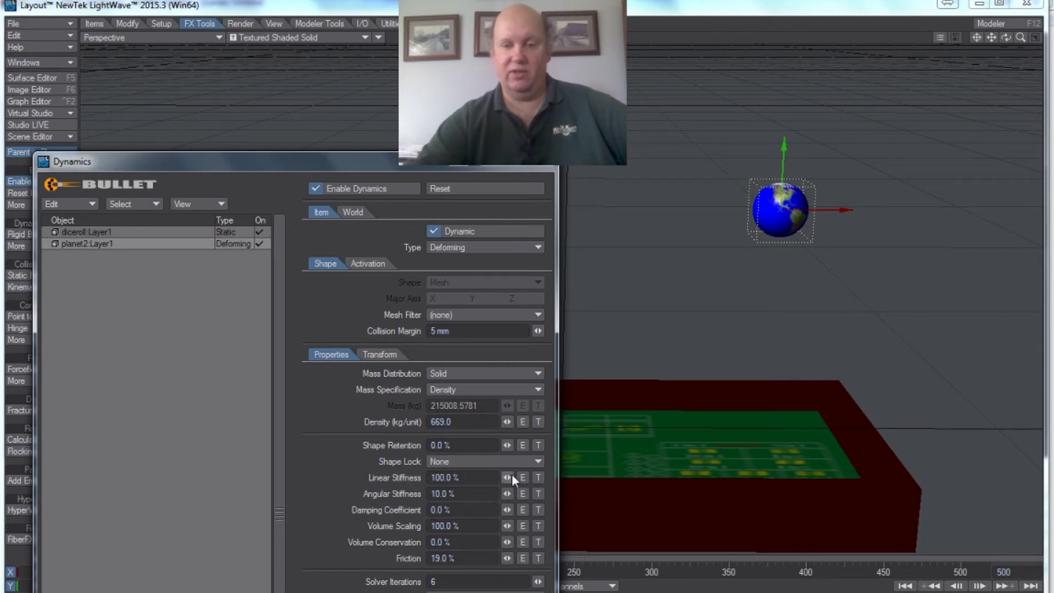
left_click_drag(508, 477, 483, 477)
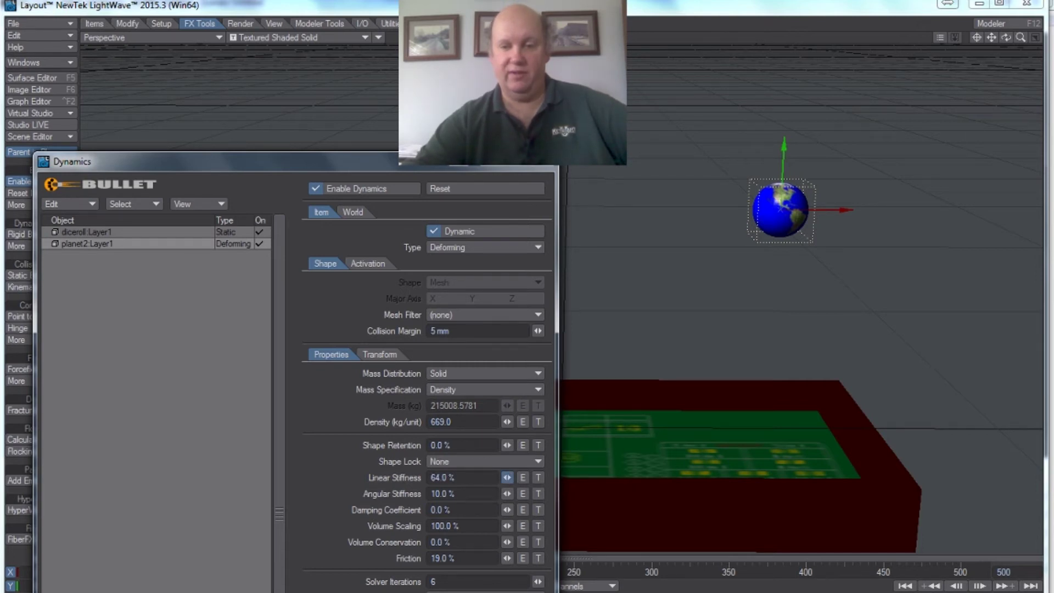
left_click_drag(508, 493, 504, 493)
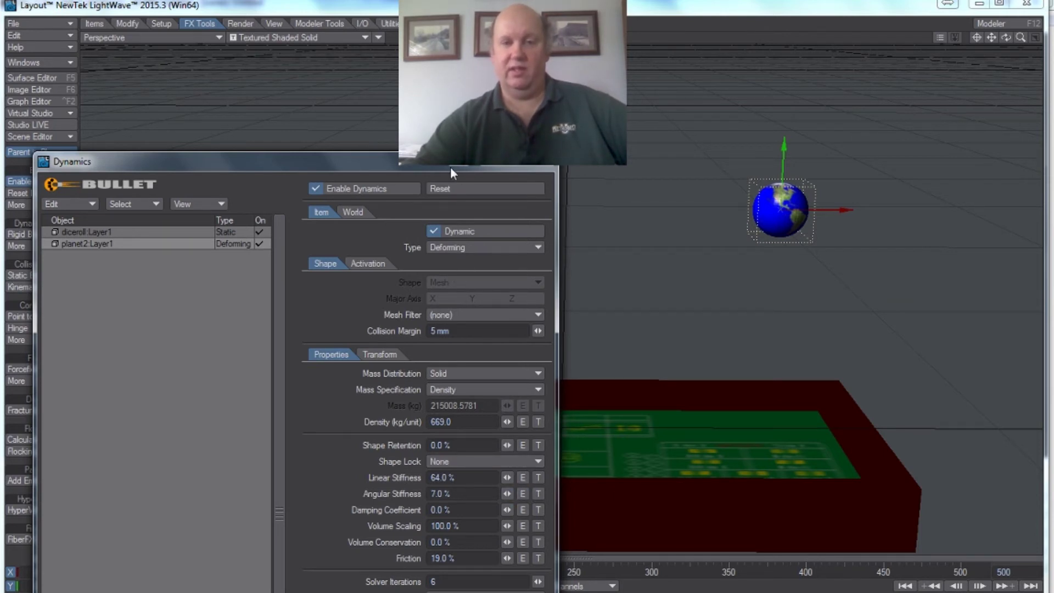
Step: Preview the deforming globe's drop onto the table up to about frame 146, returning to frame 0
left_click_drag(408, 159, 384, 592)
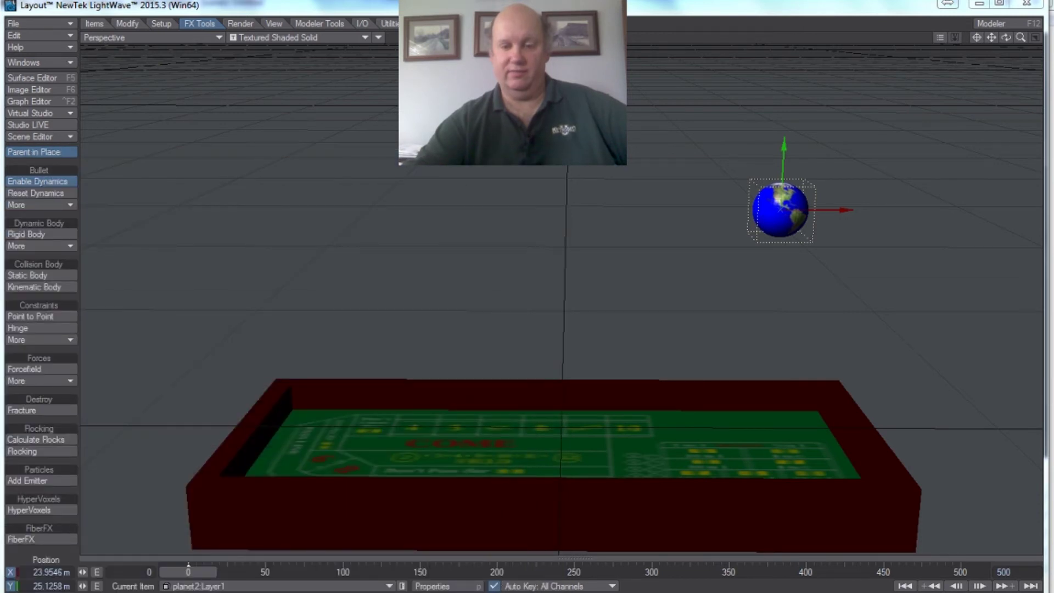
left_click_drag(197, 573, 231, 578)
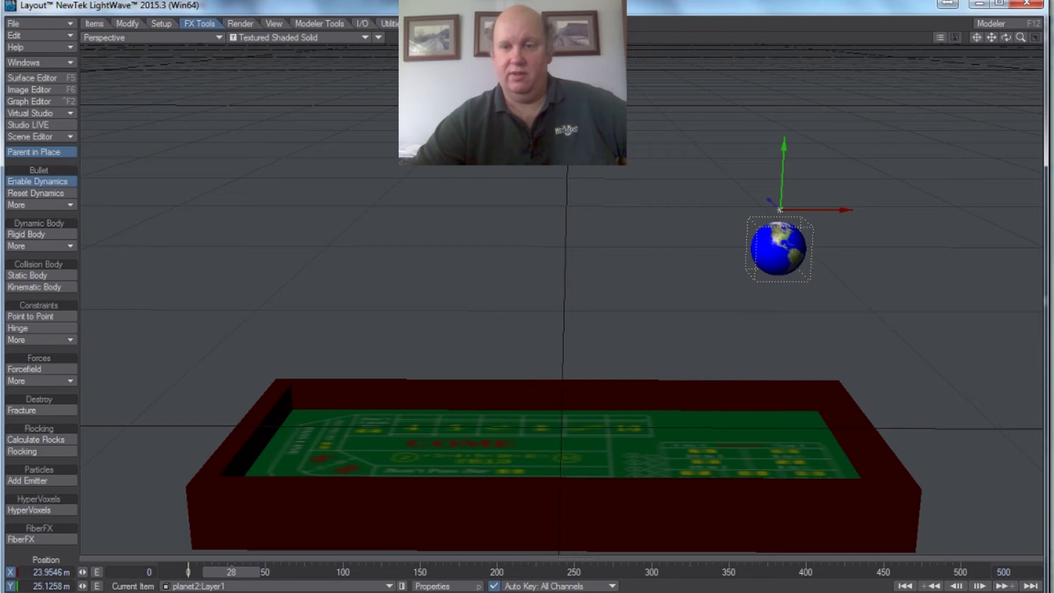
left_click_drag(231, 572, 412, 572)
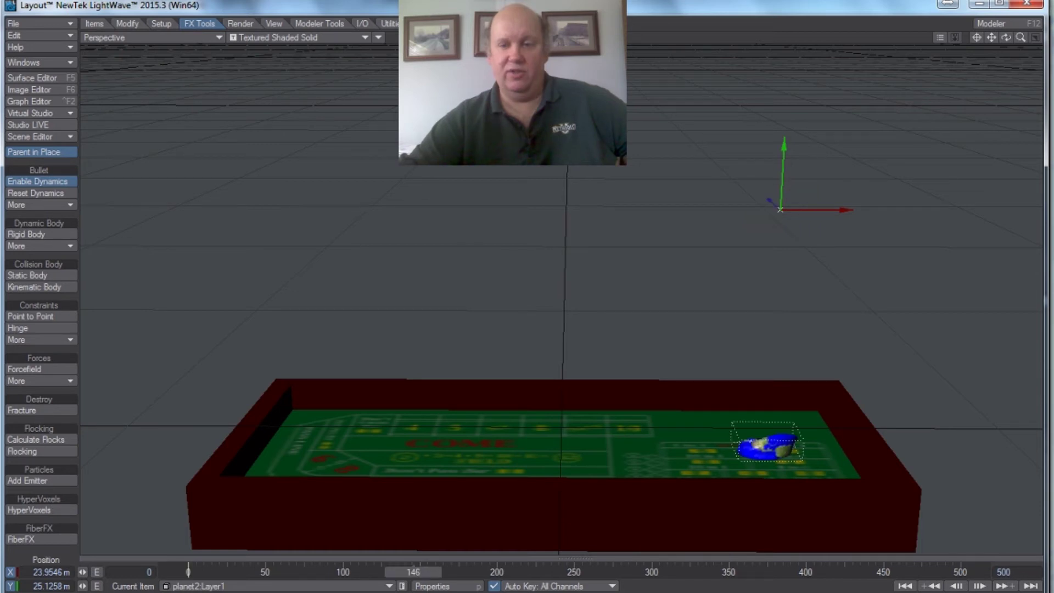
left_click_drag(413, 572, 188, 572)
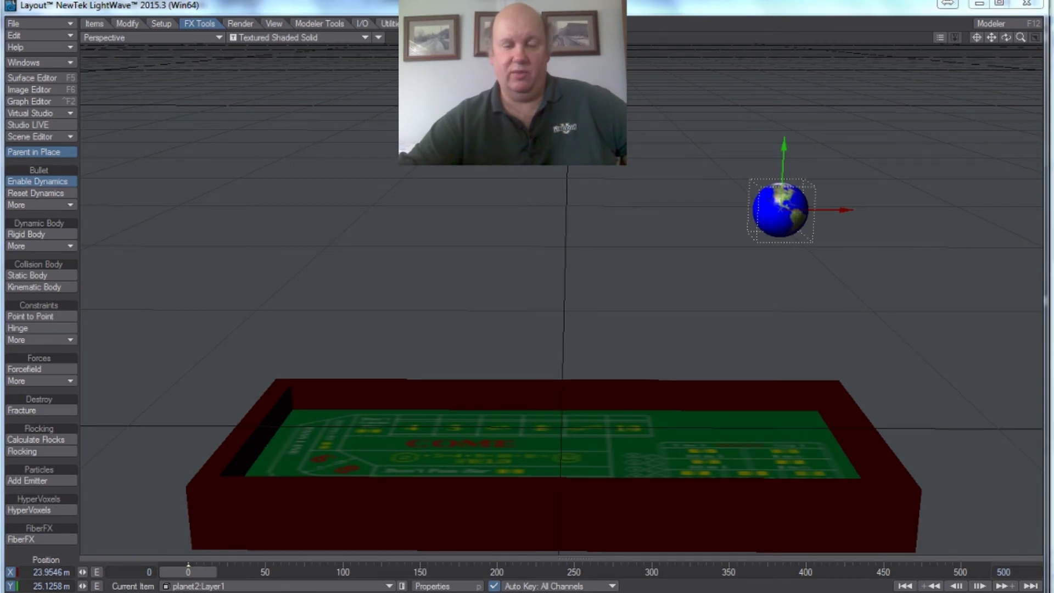
Step: Set planet2:Layer1's shape retention to 21.5% and linear stiffness to 58%, and preview the globe's landing at frame 60
key("alt+Tab")
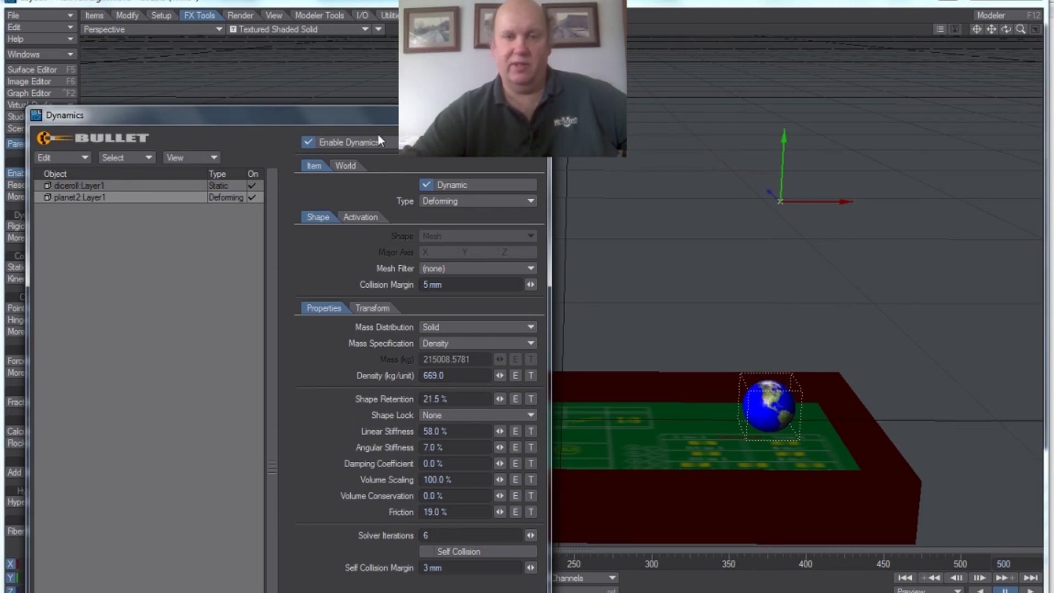
left_click_drag(374, 116, 279, 564)
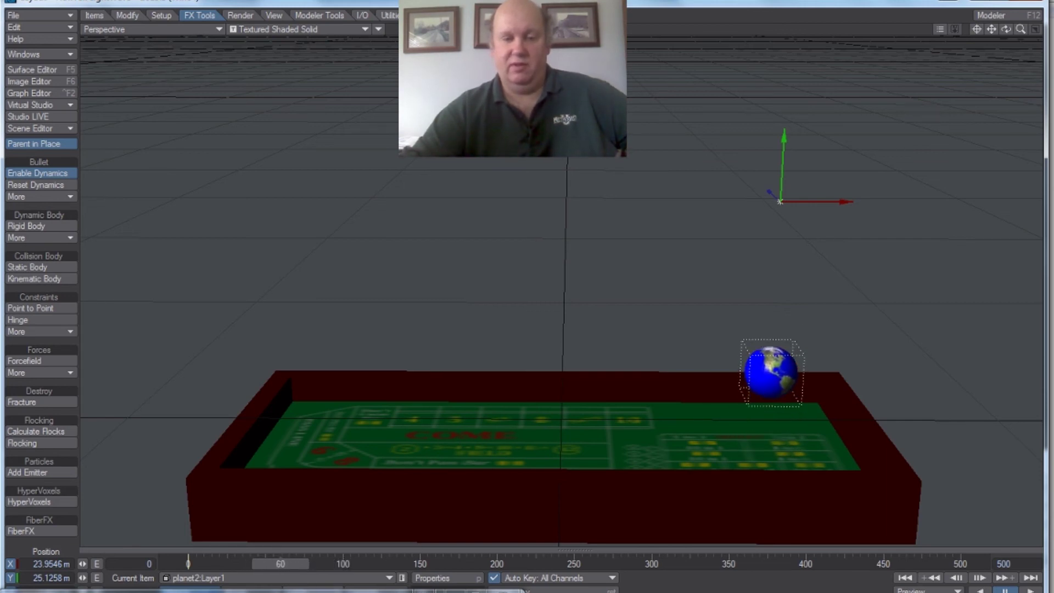
left_click_drag(378, 525, 353, 160)
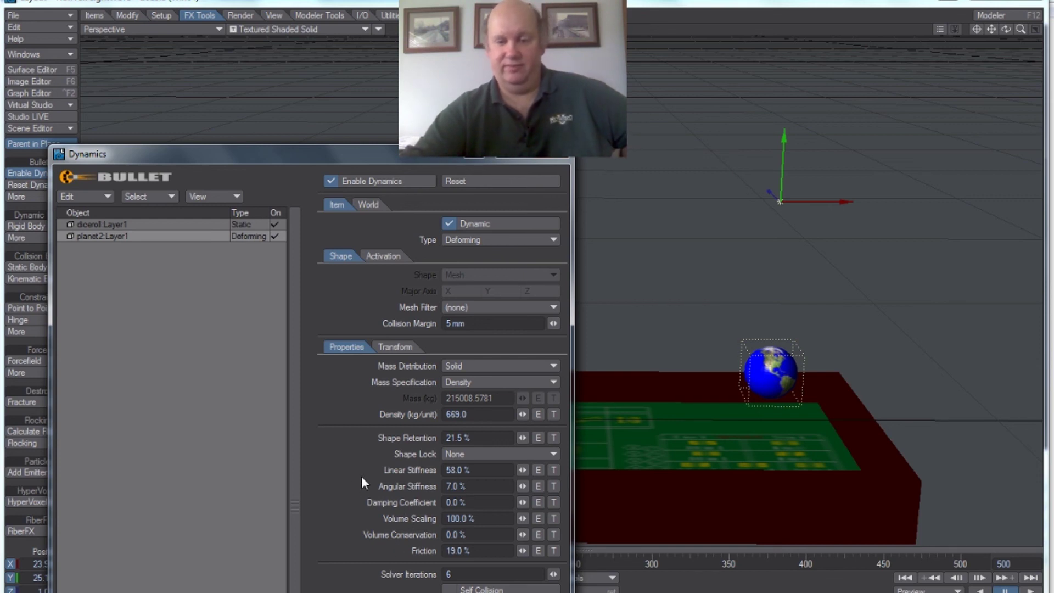
left_click(557, 161)
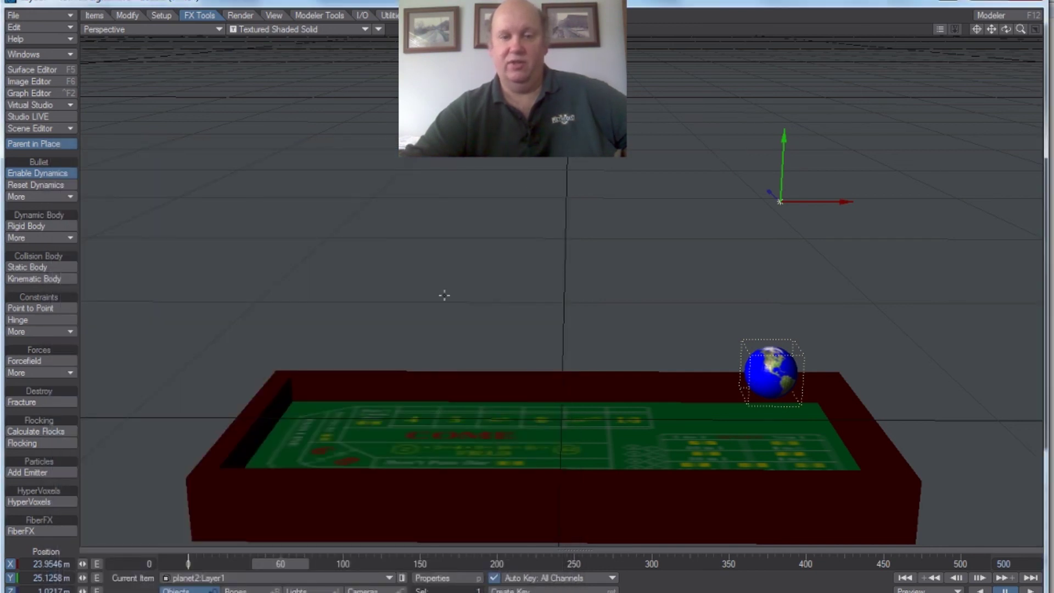